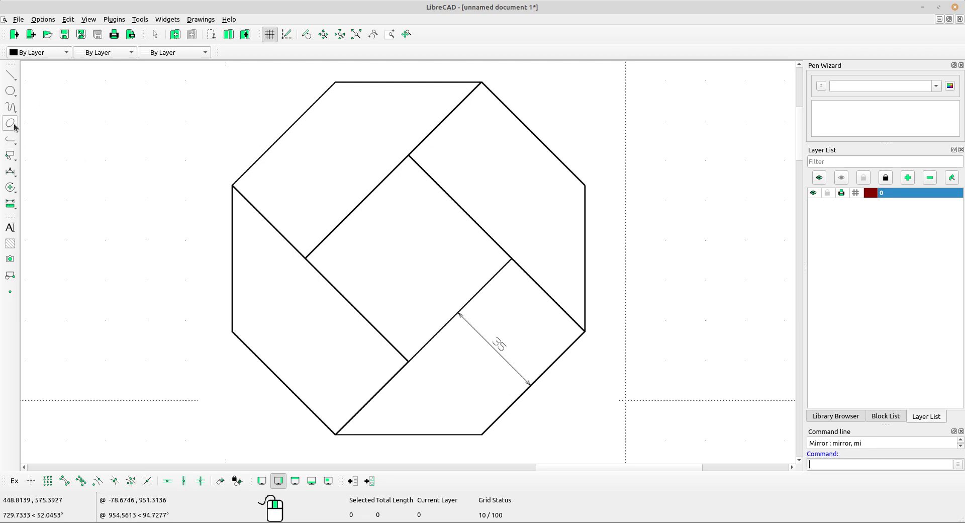
Sketch a freehand arc between the bottom edge and the adjoining diagonal at the octagon's lower-left corner, and handwrite 45° inside it
click(11, 139)
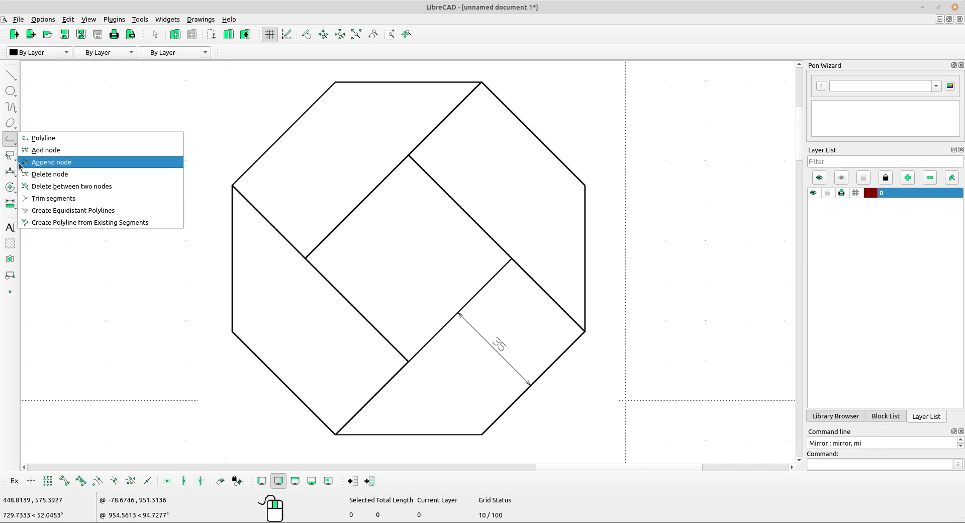
click(11, 108)
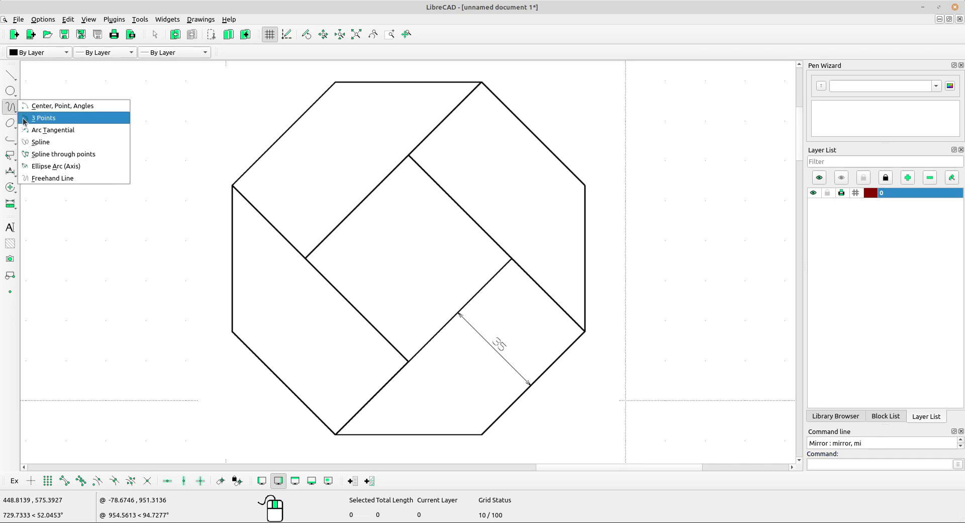
click(50, 180)
scroll(432, 428, up, 2)
middle_drag(432, 424, 413, 323)
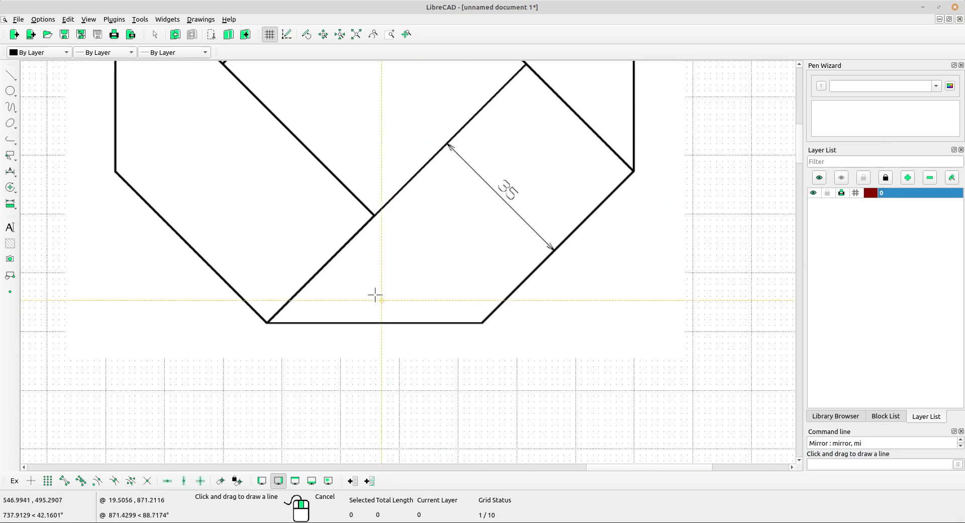
drag(352, 240, 388, 323)
mouse_move(324, 281)
mouse_down()
mouse_move(312, 300)
mouse_move(330, 298)
mouse_move(327, 315)
mouse_move(345, 287)
mouse_move(339, 312)
mouse_up()
drag(353, 273, 354, 273)
Sketch a larger freehand arc across the octagon's interior angle at the same corner and handwrite 135° beneath it
middle_drag(287, 261, 296, 273)
mouse_move(202, 258)
mouse_down()
mouse_move(215, 250)
mouse_move(431, 261)
mouse_move(457, 325)
mouse_move(447, 329)
mouse_up()
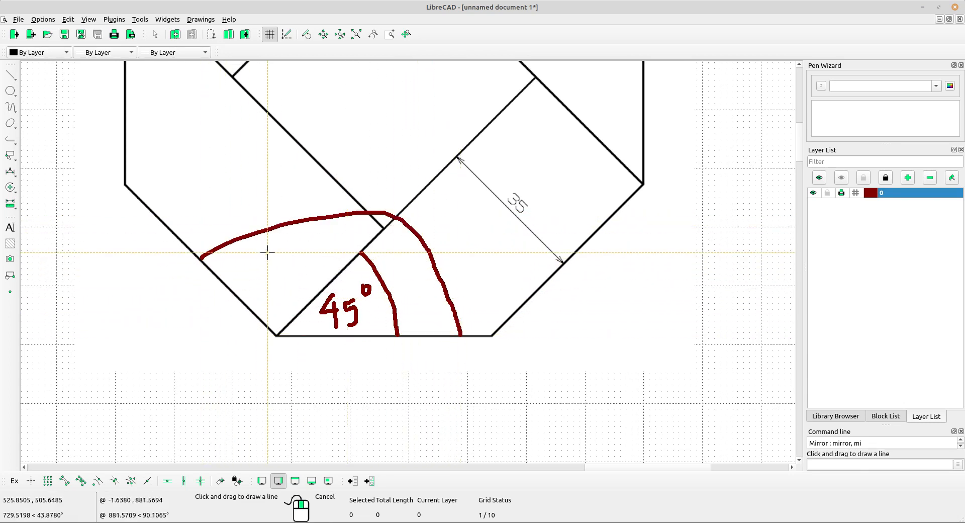
mouse_move(267, 251)
mouse_down()
mouse_move(277, 276)
mouse_move(301, 260)
mouse_move(287, 269)
mouse_up()
mouse_move(319, 237)
mouse_down()
mouse_move(304, 245)
mouse_move(322, 264)
mouse_move(301, 270)
mouse_up()
drag(331, 235, 329, 229)
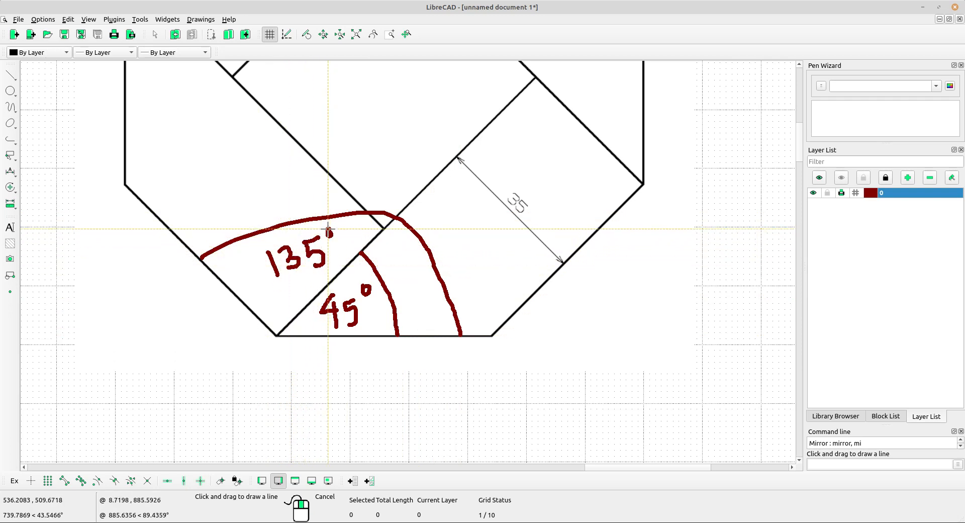
scroll(336, 228, down, 6)
right_click(540, 261)
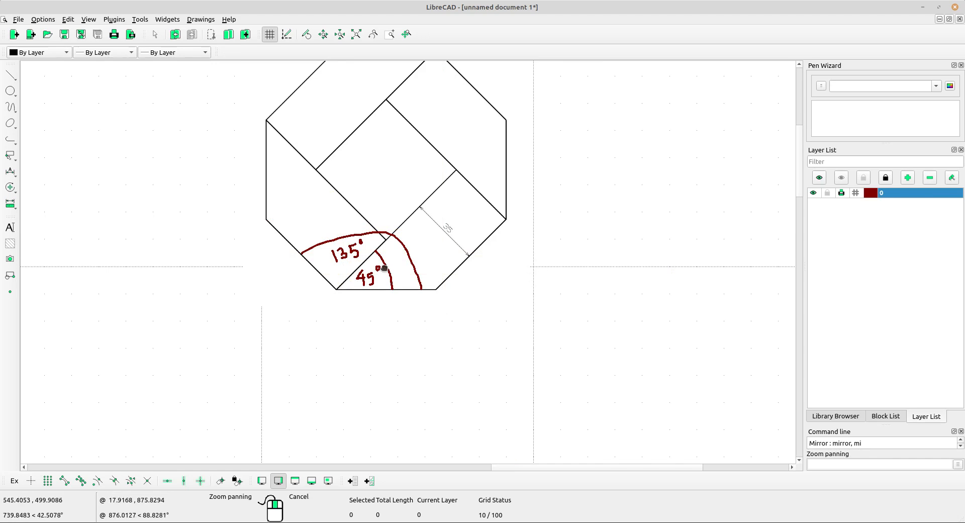
middle_drag(384, 268, 379, 277)
middle_drag(435, 330, 408, 329)
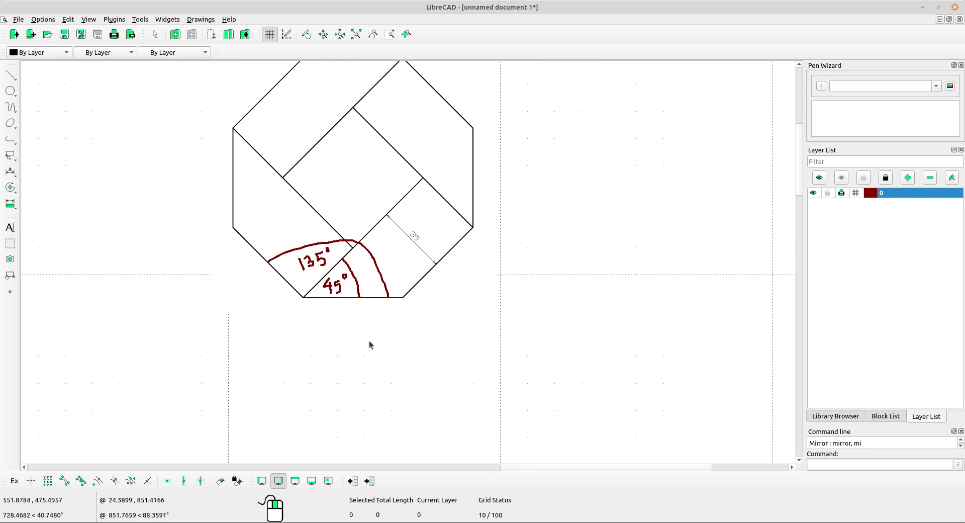
scroll(363, 255, up, 3)
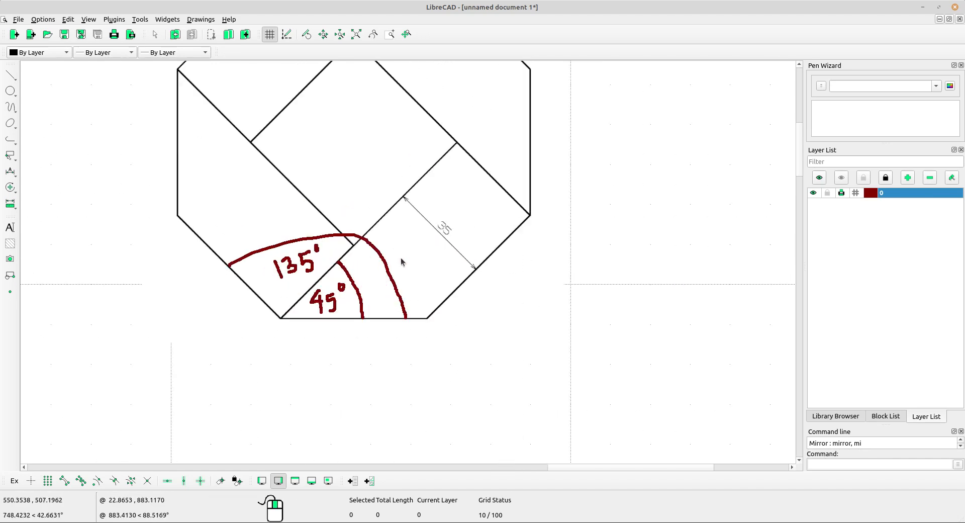
middle_drag(402, 262, 501, 284)
mouse_move(383, 295)
middle_down()
mouse_move(383, 259)
mouse_move(409, 256)
middle_up()
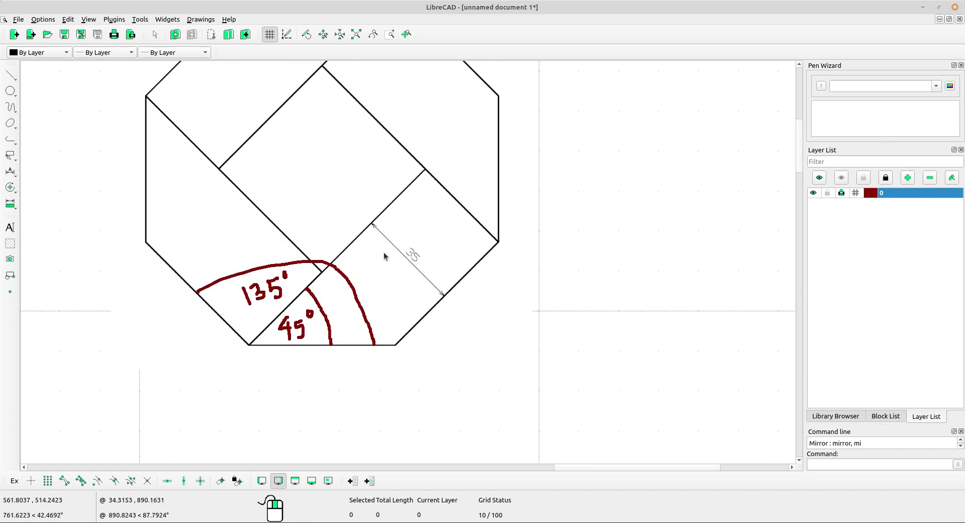
scroll(388, 241, up, 2)
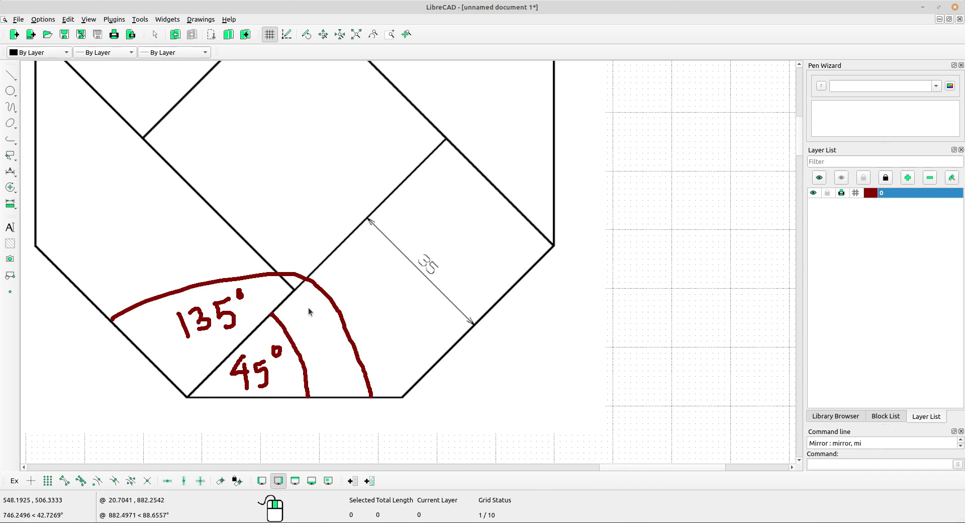
middle_drag(309, 311, 313, 273)
click(10, 139)
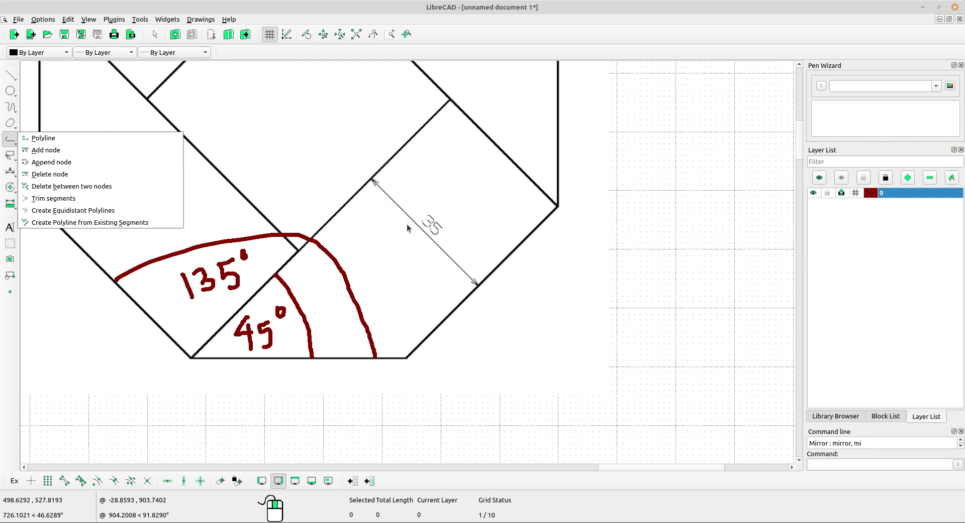
click(13, 173)
click(13, 156)
click(14, 145)
click(13, 142)
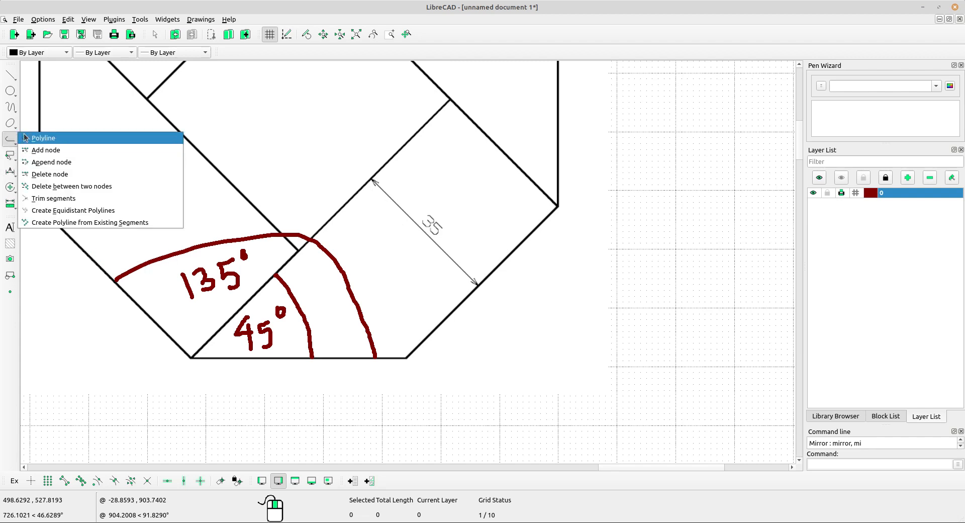
Sketch a freehand line from the inner square's lowest corner to the octagon's lower-right corner on the bottom edge
click(10, 107)
click(10, 107)
click(50, 180)
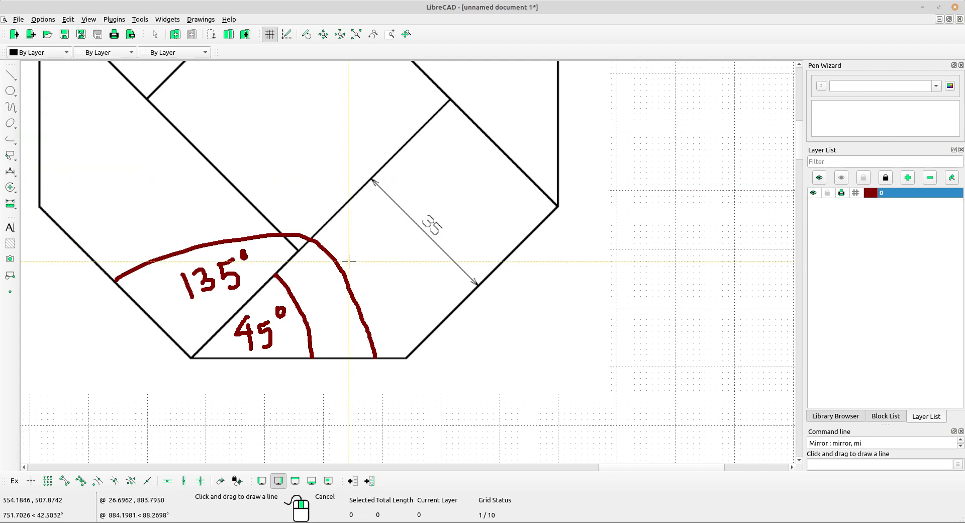
scroll(308, 254, up, 3)
drag(300, 240, 484, 416)
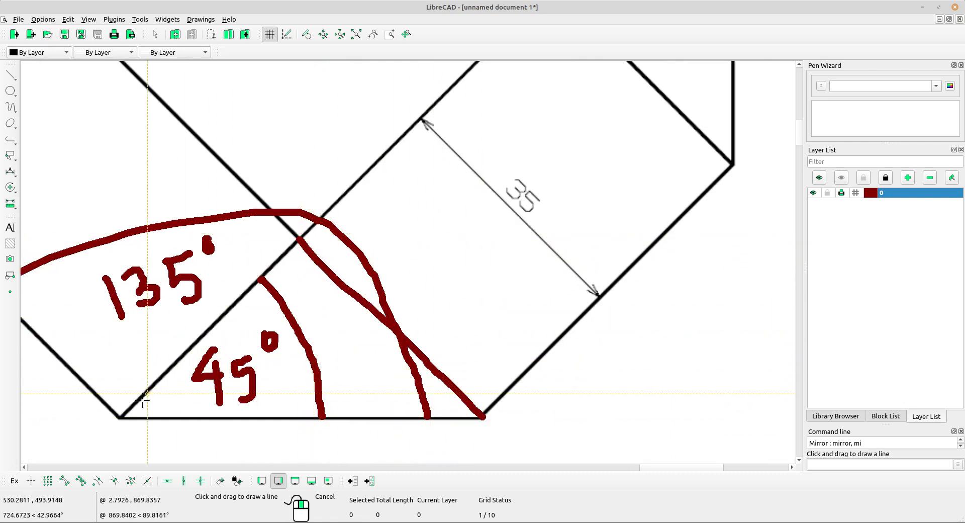
Handwrite 35 beside the sketched diagonal line with the freehand line tool
scroll(446, 327, up, 2)
scroll(386, 276, down, 2)
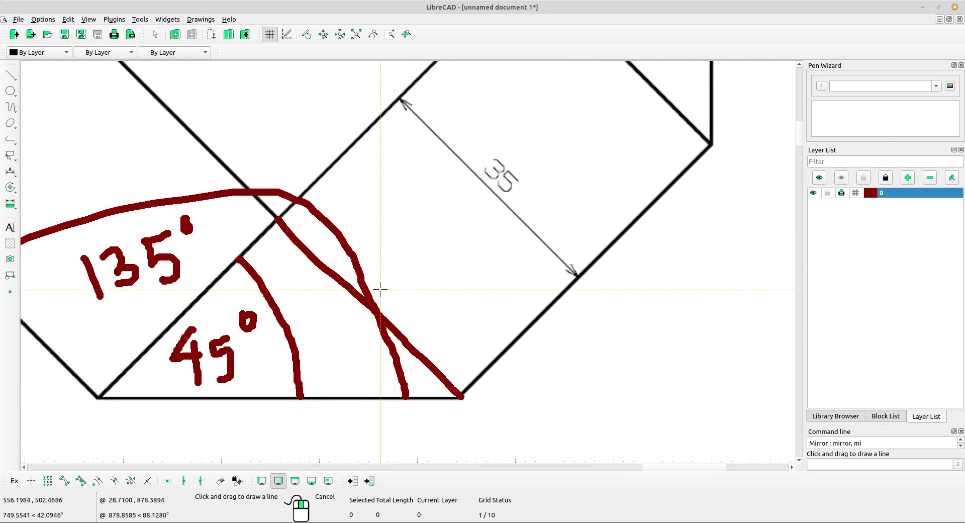
mouse_move(390, 283)
mouse_down()
mouse_move(403, 301)
mouse_move(388, 309)
mouse_up()
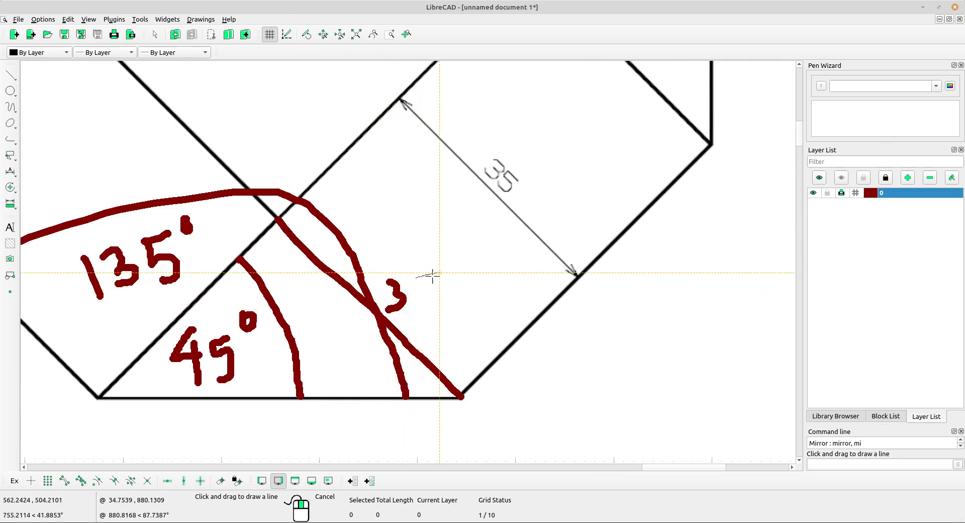
mouse_move(434, 276)
mouse_down()
mouse_move(421, 280)
mouse_move(431, 301)
mouse_move(420, 307)
mouse_up()
scroll(470, 281, down, 3)
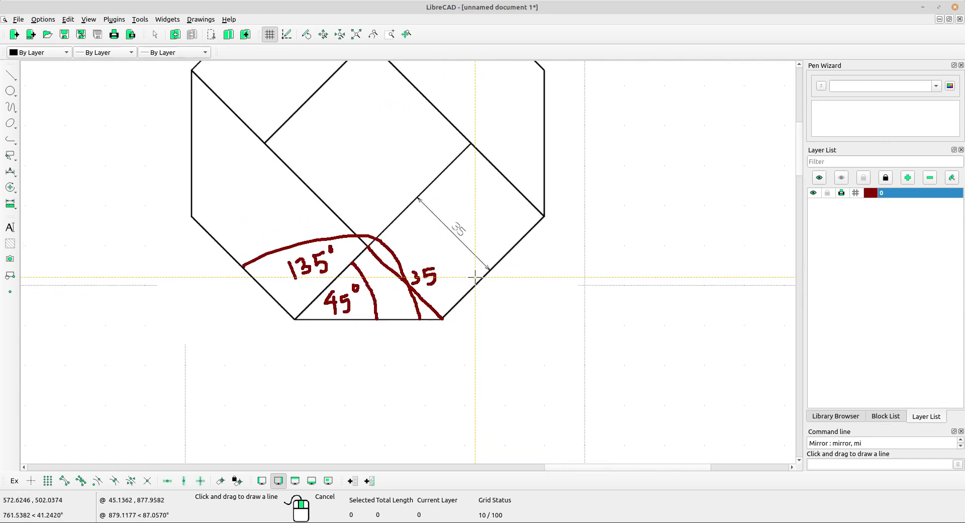
scroll(475, 277, down, 3)
middle_drag(475, 347, 473, 302)
right_click(470, 289)
Draw a line at an angle of 45 with length 35, snapped at its start, in the empty area beside the octagon
scroll(323, 289, down, 3)
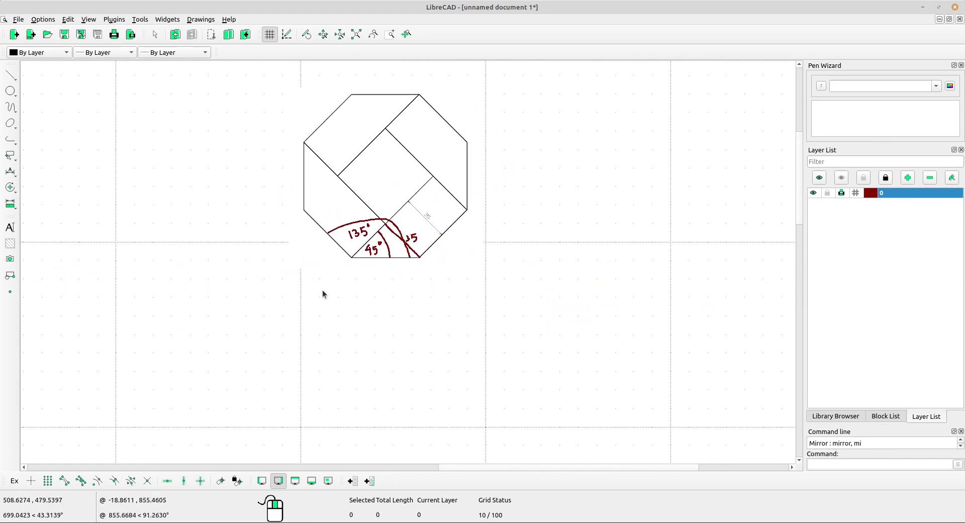
scroll(366, 240, up, 3)
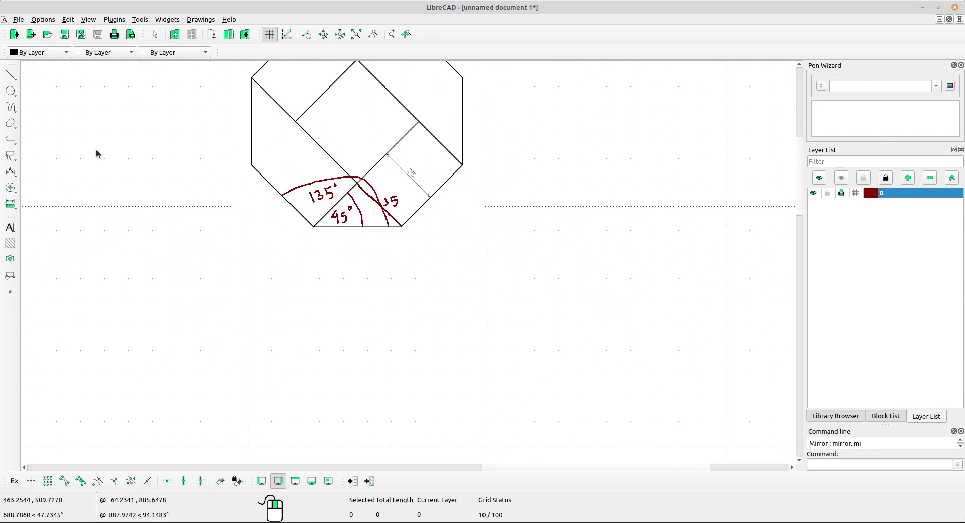
click(13, 78)
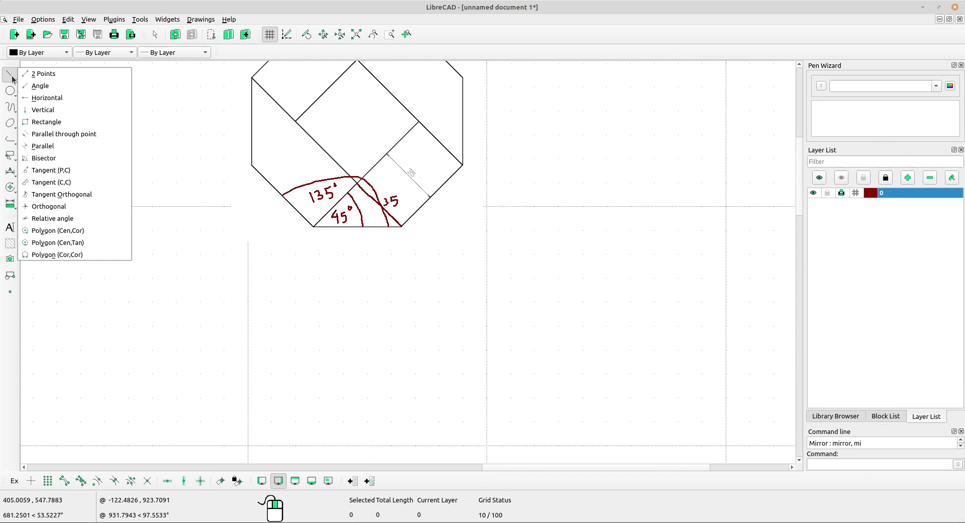
click(44, 86)
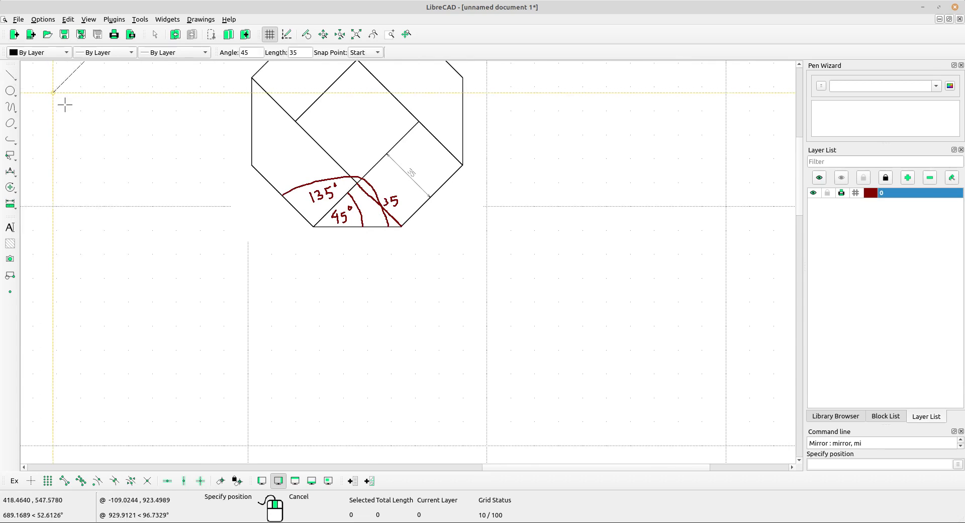
scroll(237, 69, up, 2)
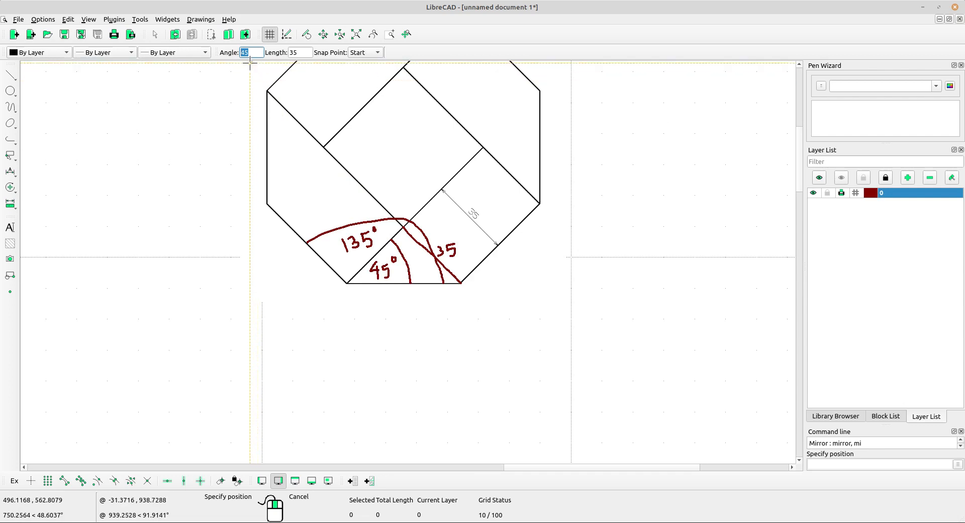
text(4)
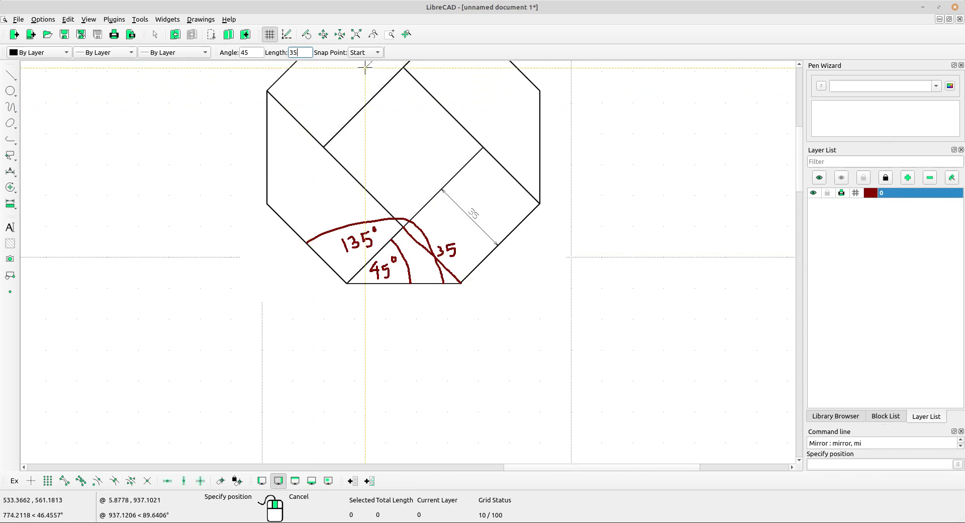
scroll(347, 285, down, 3)
middle_drag(347, 284, 301, 165)
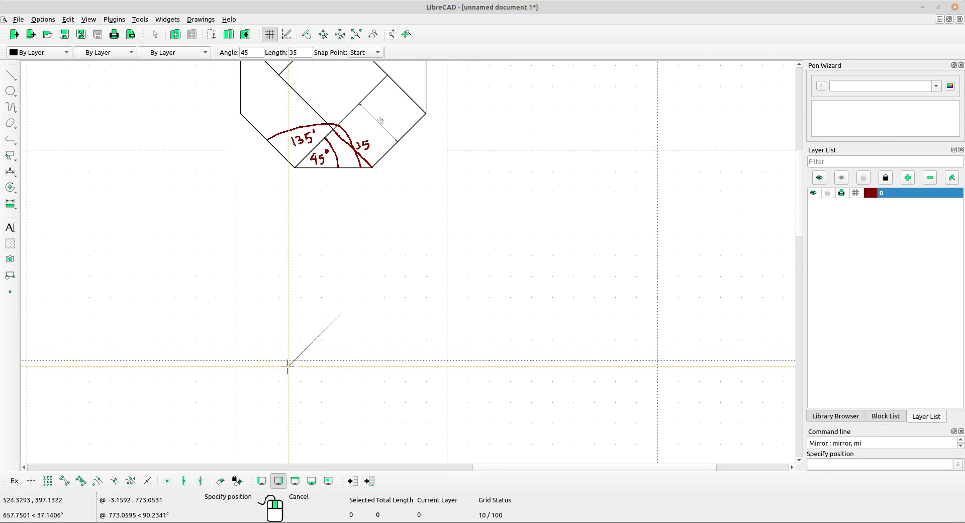
scroll(299, 342, down, 3)
middle_drag(309, 325, 211, 370)
scroll(353, 284, up, 2)
scroll(357, 283, up, 2)
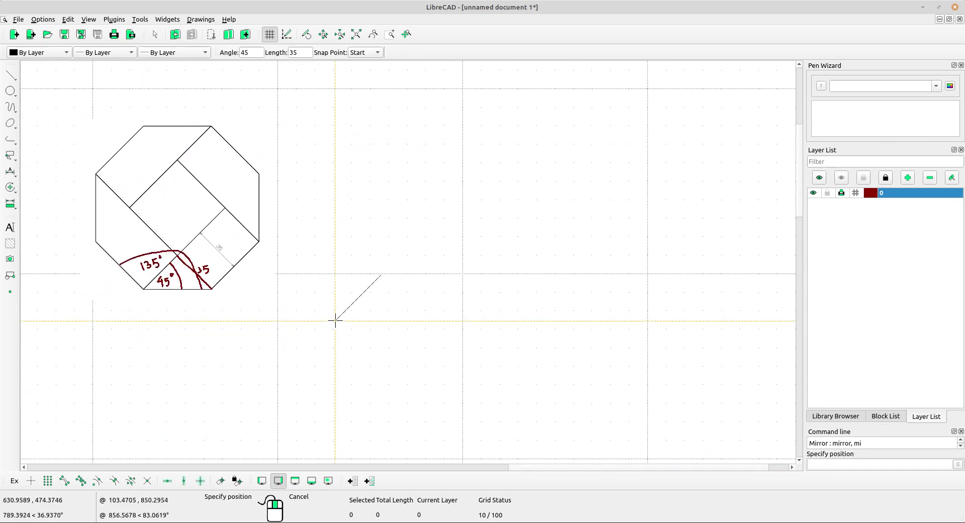
click(392, 314)
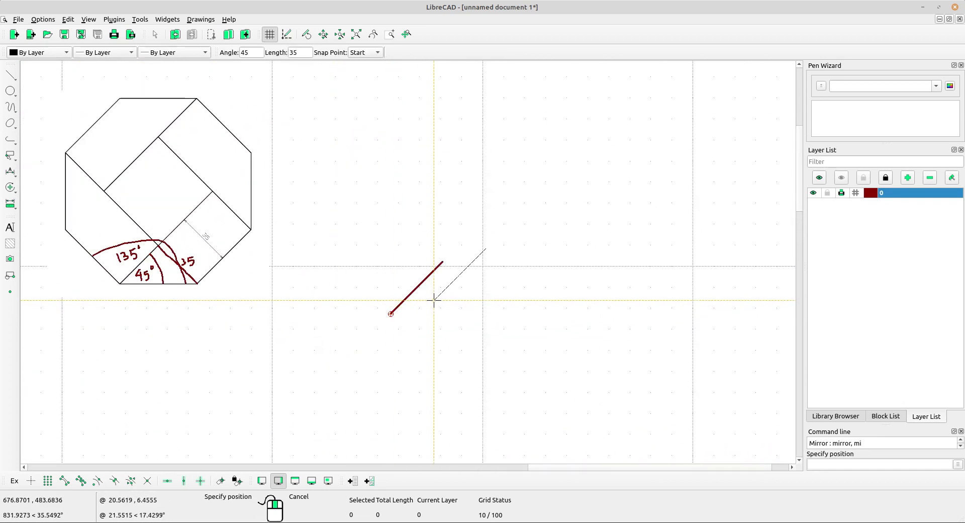
right_click(391, 198)
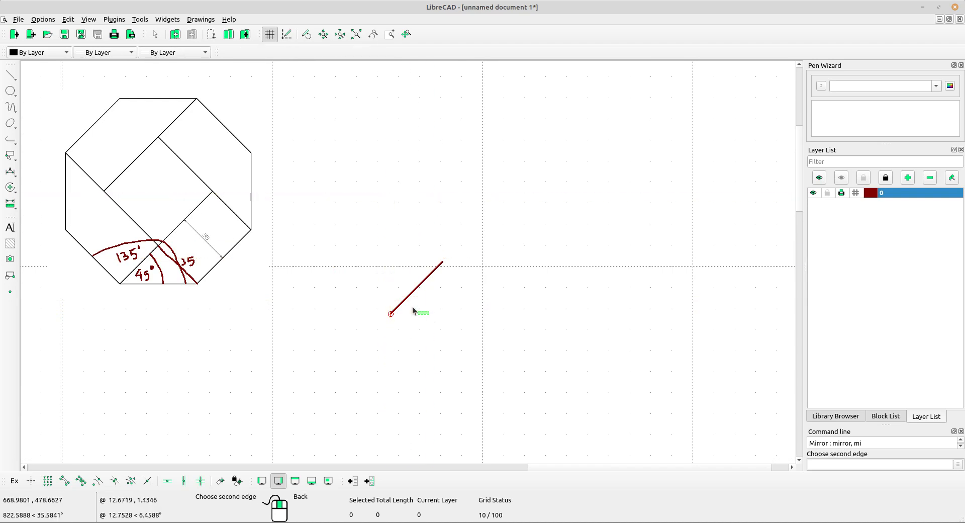
Mirror the 45° line across a vertical axis through its upper end, keeping the original, with endpoint, center, middle and intersection snaps enabled
click(393, 296)
click(10, 187)
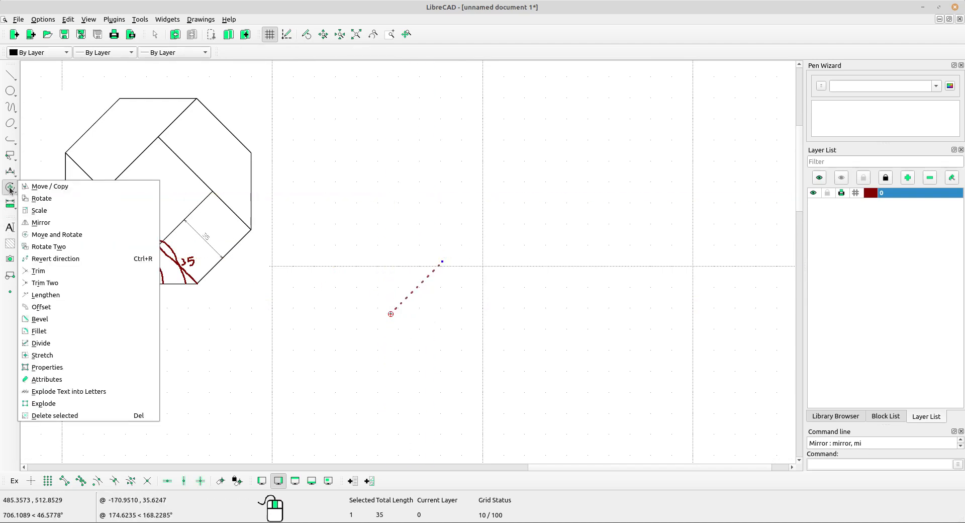
click(63, 224)
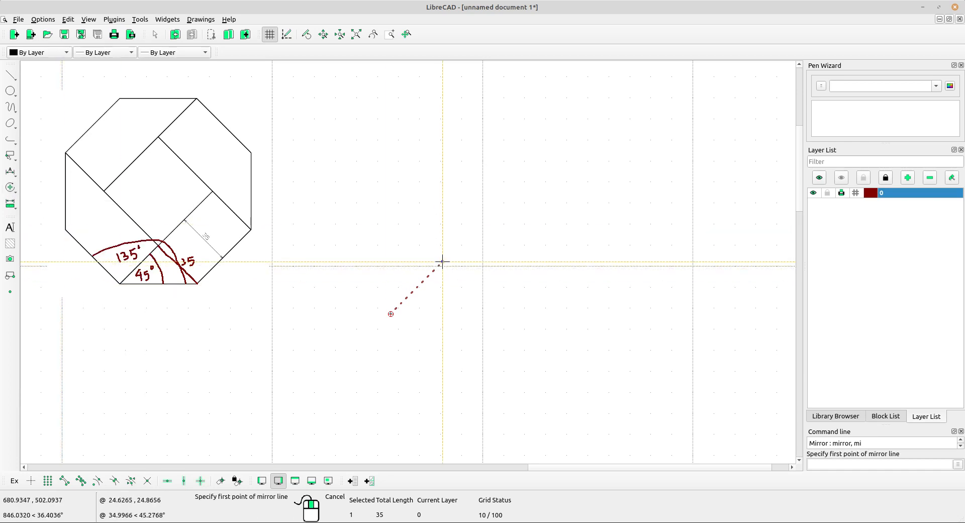
scroll(448, 260, up, 4)
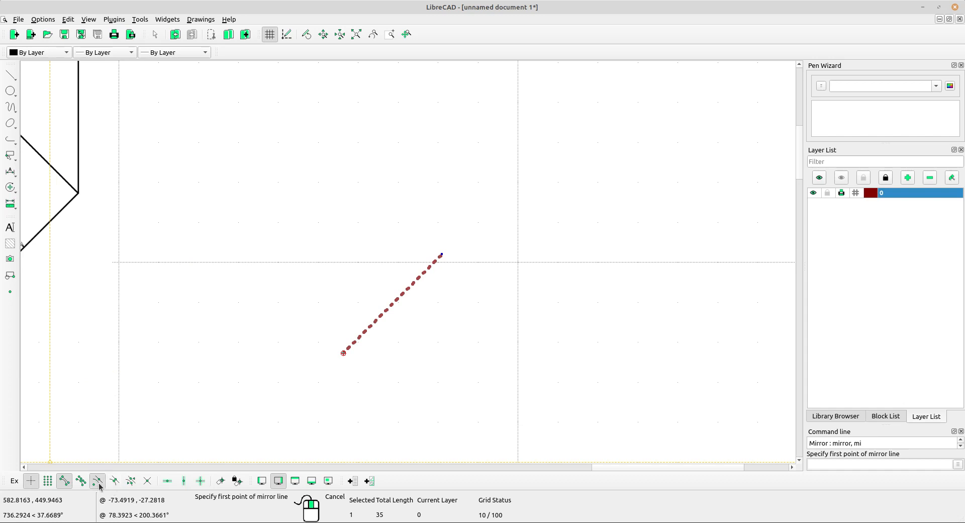
click(147, 481)
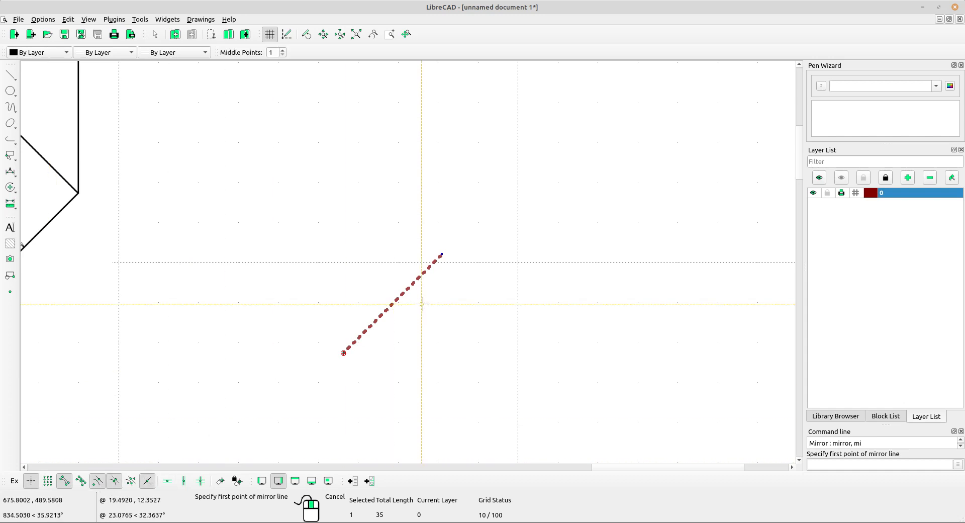
scroll(425, 292, down, 3)
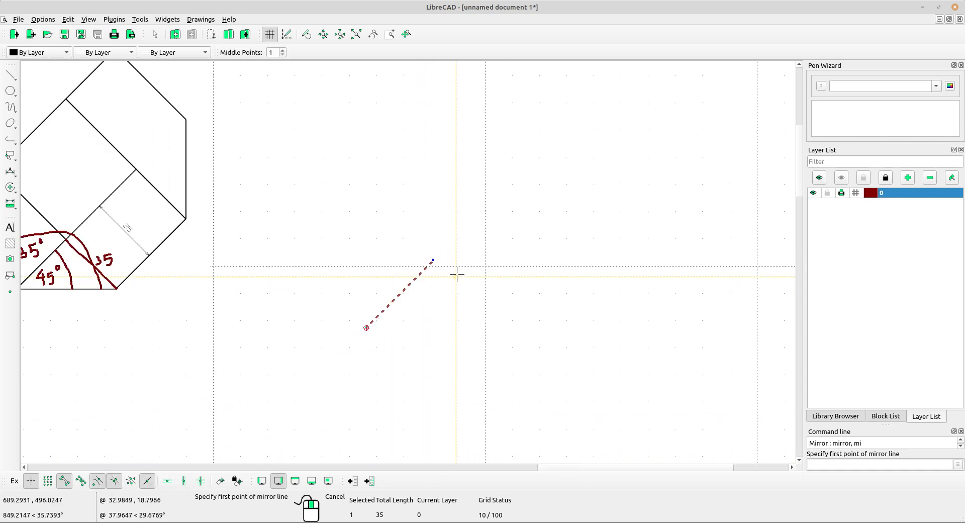
scroll(435, 260, down, 1)
click(431, 261)
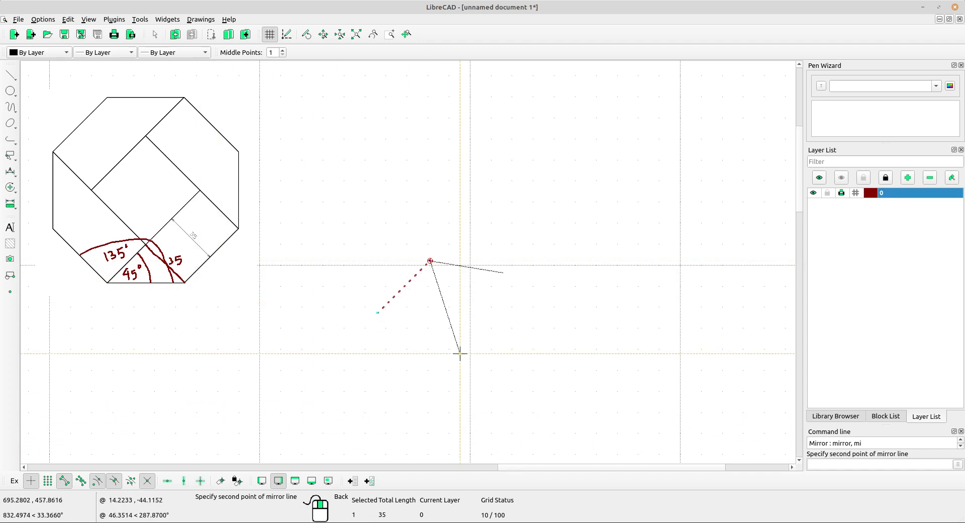
click(185, 482)
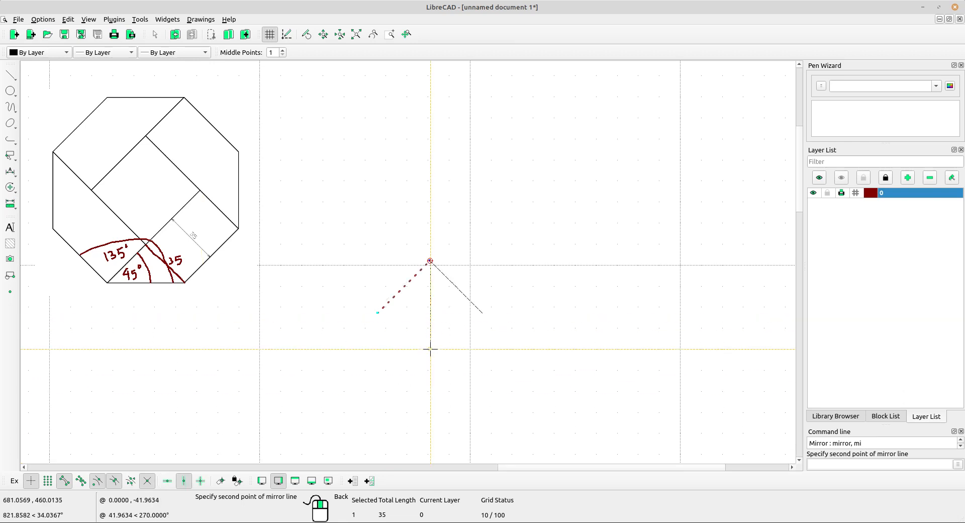
scroll(430, 349, up, 5)
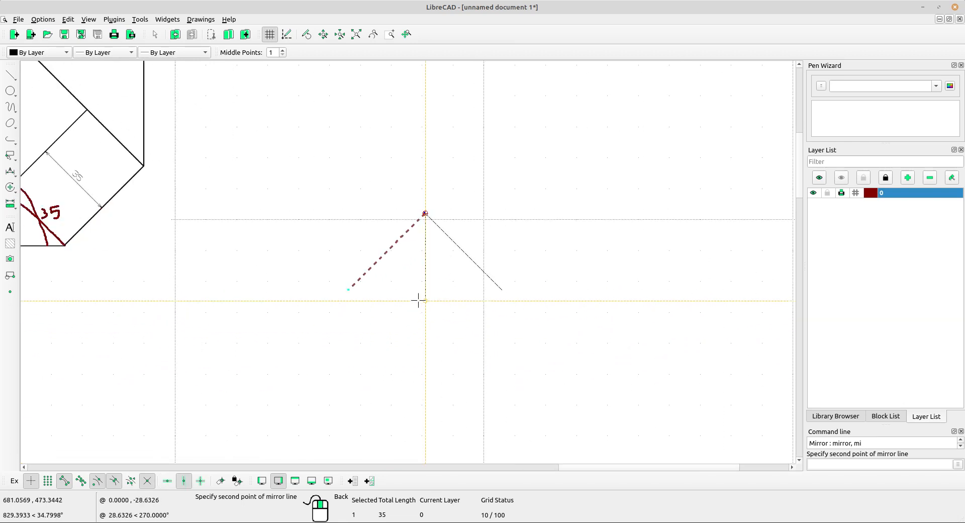
click(428, 347)
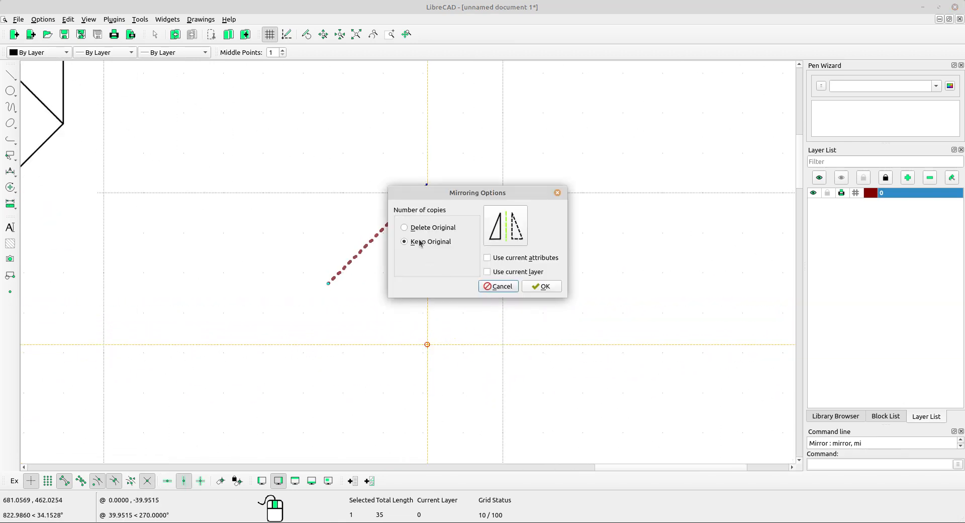
click(549, 287)
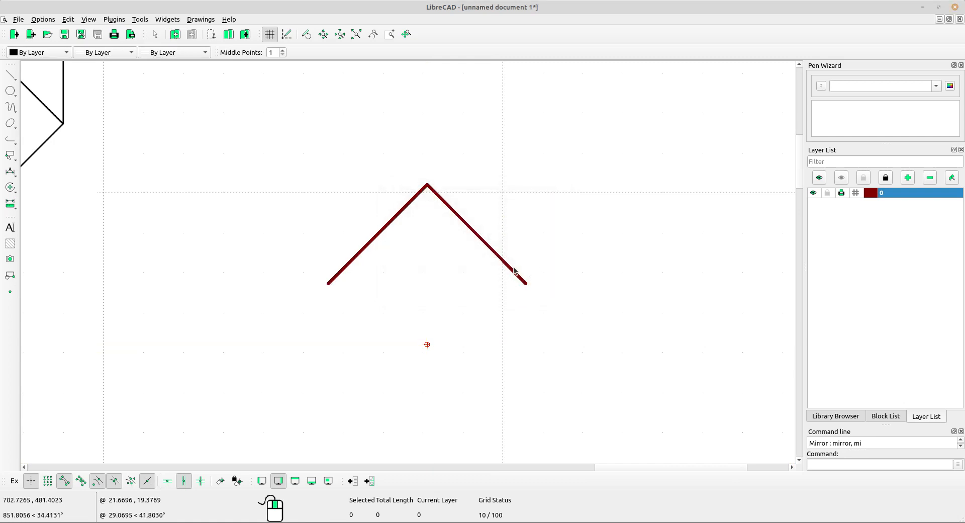
Turn off the vertical restriction and join the lower ends of the two slanted lines with a two-point line to close the triangle
scroll(425, 298, down, 3)
scroll(436, 282, up, 3)
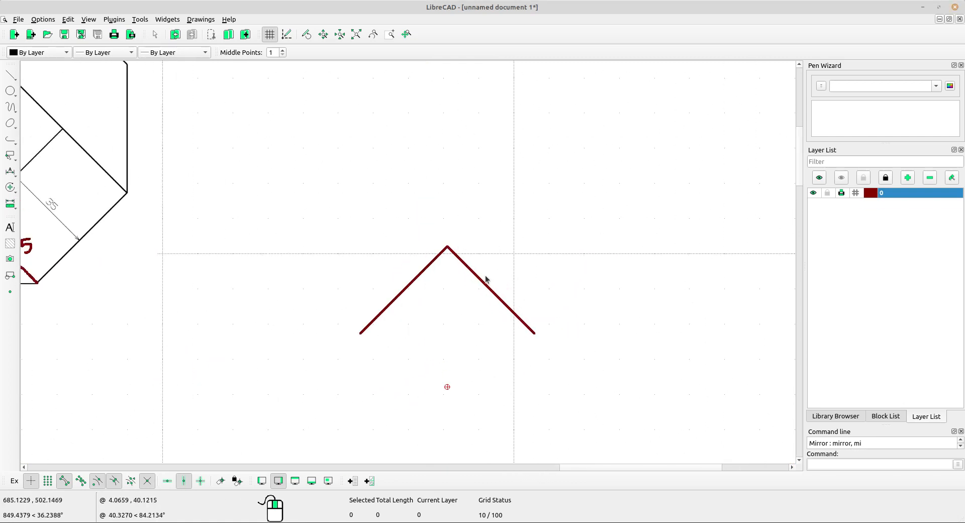
scroll(412, 297, down, 2)
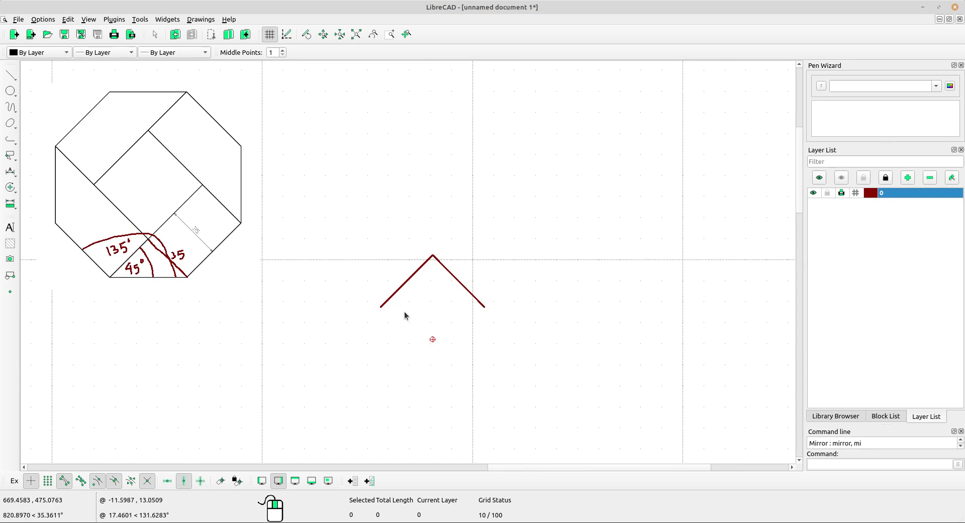
click(10, 77)
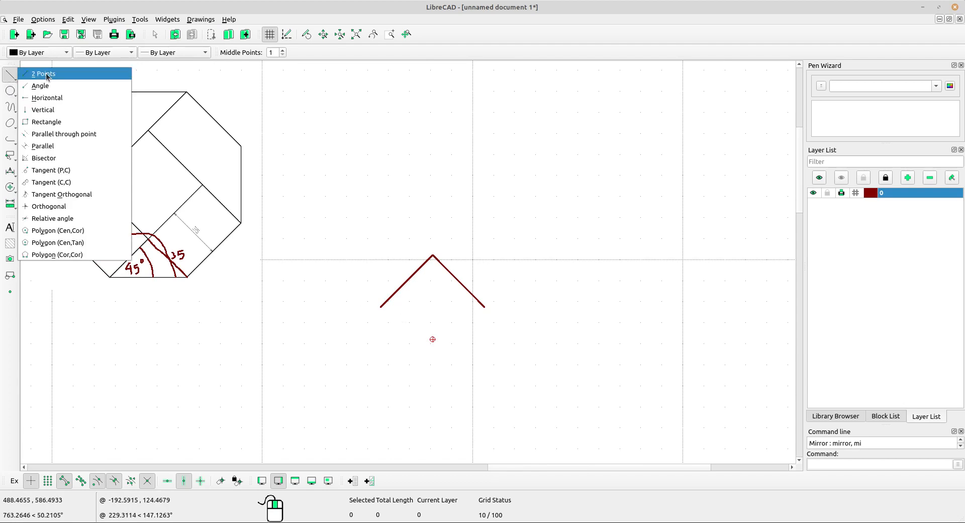
click(46, 75)
scroll(504, 334, up, 2)
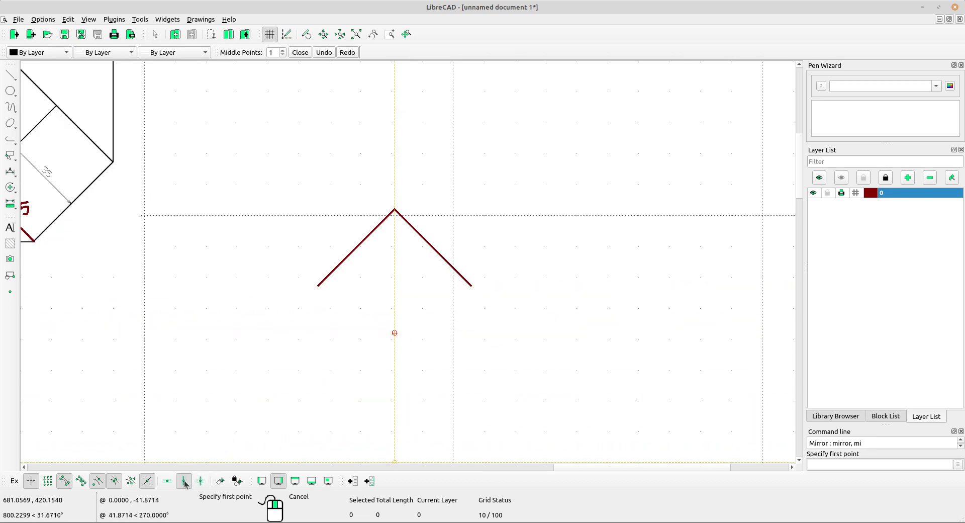
click(318, 286)
click(471, 285)
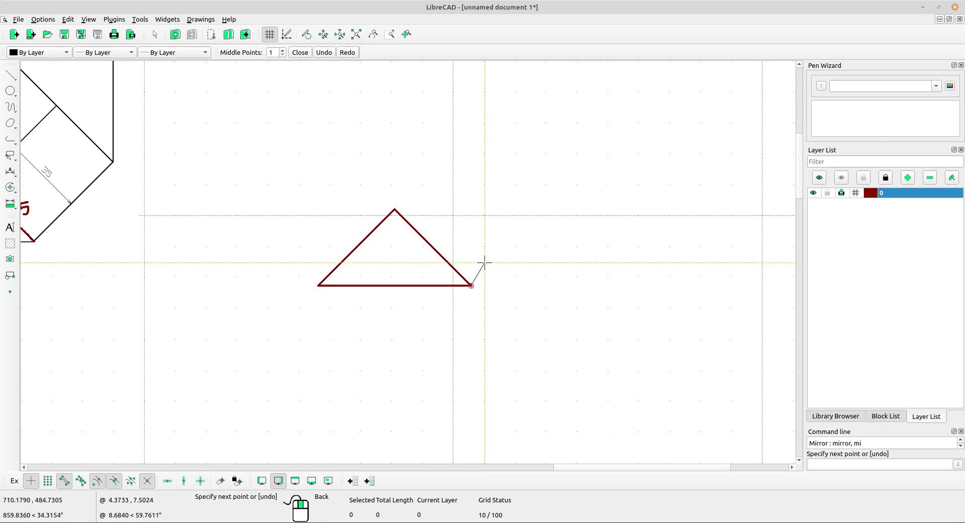
right_click(567, 258)
Rotate a copy of the triangle's base line by 135° about its left end, using its right end as reference and keeping the original
scroll(438, 246, down, 3)
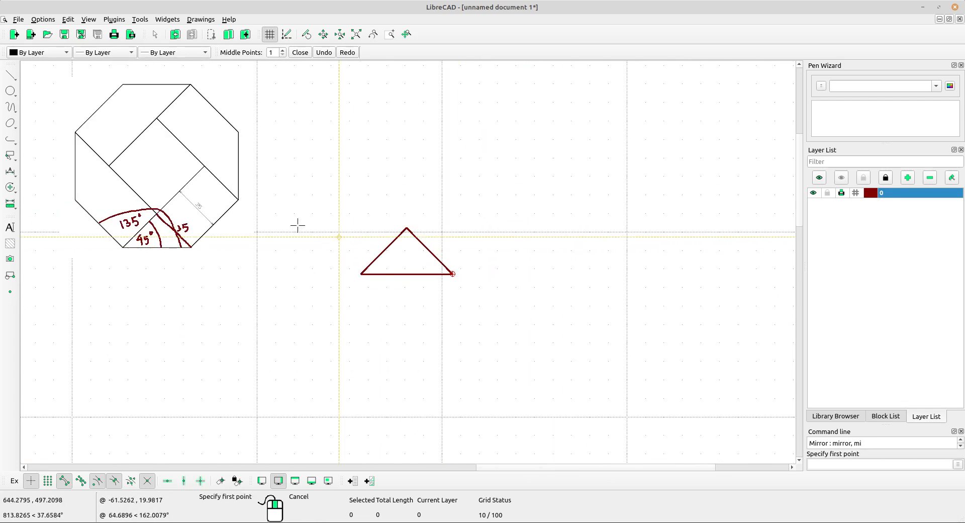
middle_drag(394, 245, 407, 278)
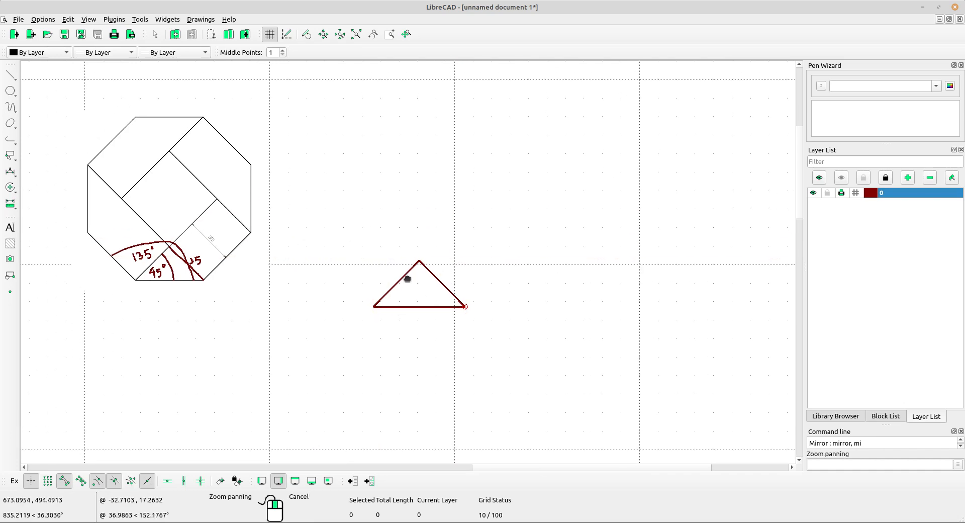
scroll(277, 264, up, 1)
middle_drag(436, 245, 480, 271)
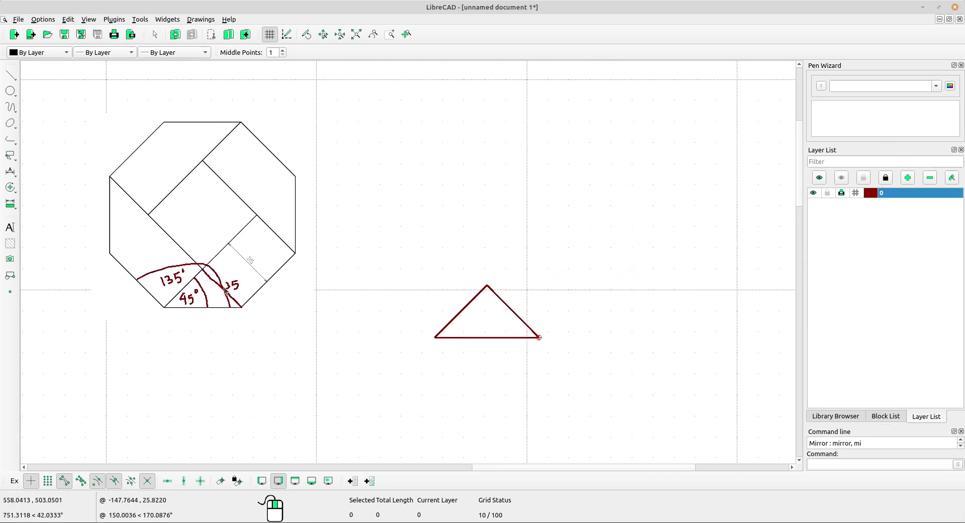
scroll(495, 347, up, 2)
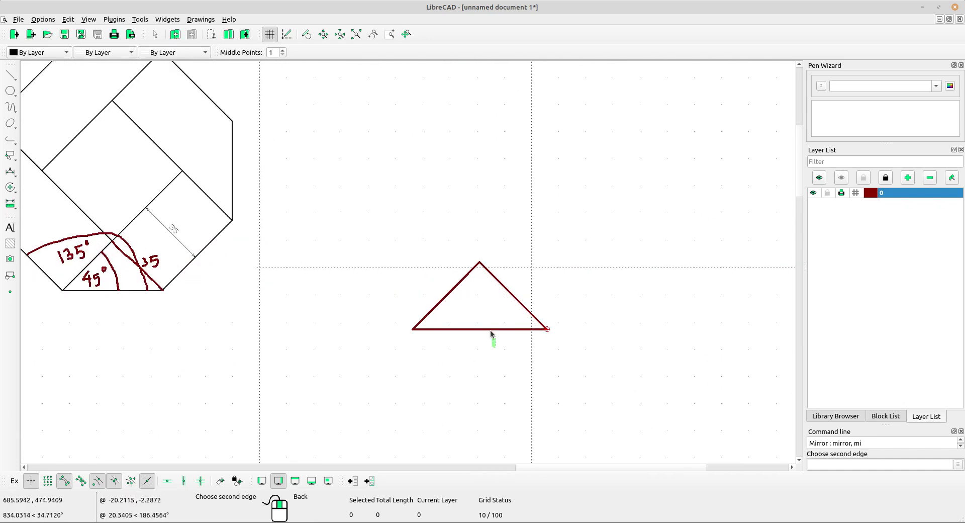
click(467, 329)
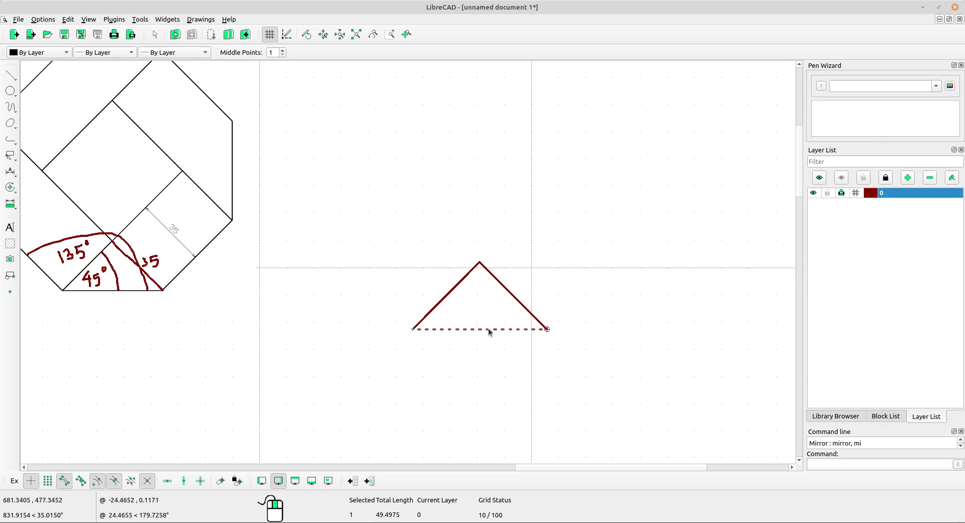
scroll(387, 296, down, 4)
scroll(201, 279, up, 3)
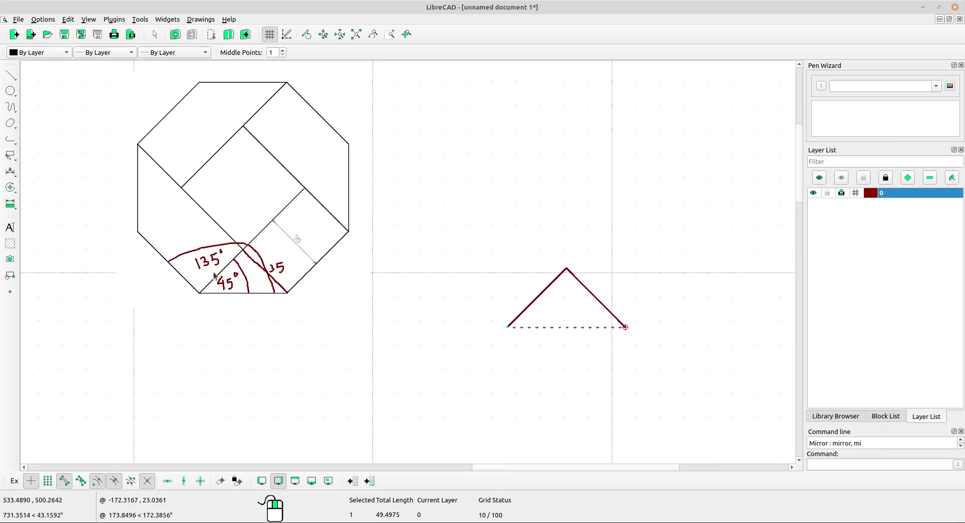
click(14, 192)
click(50, 199)
scroll(505, 328, up, 2)
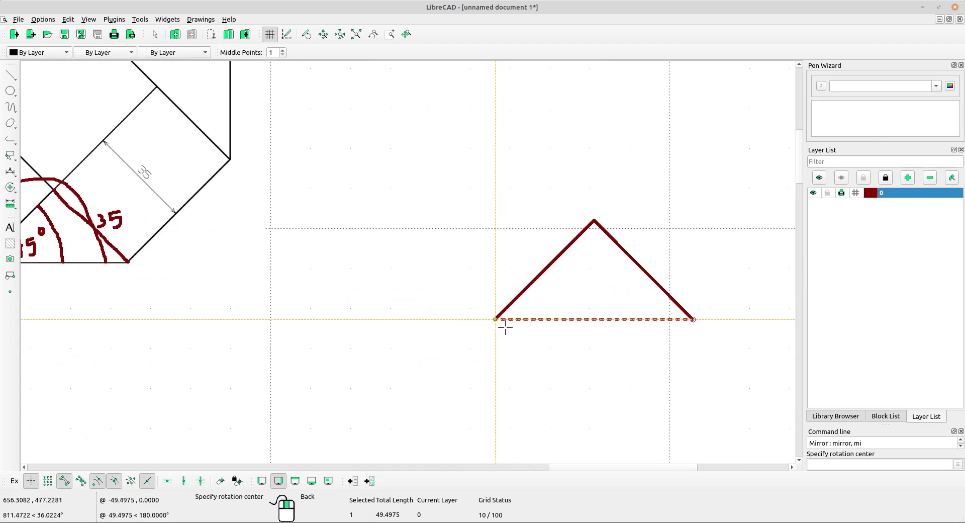
scroll(553, 322, up, 2)
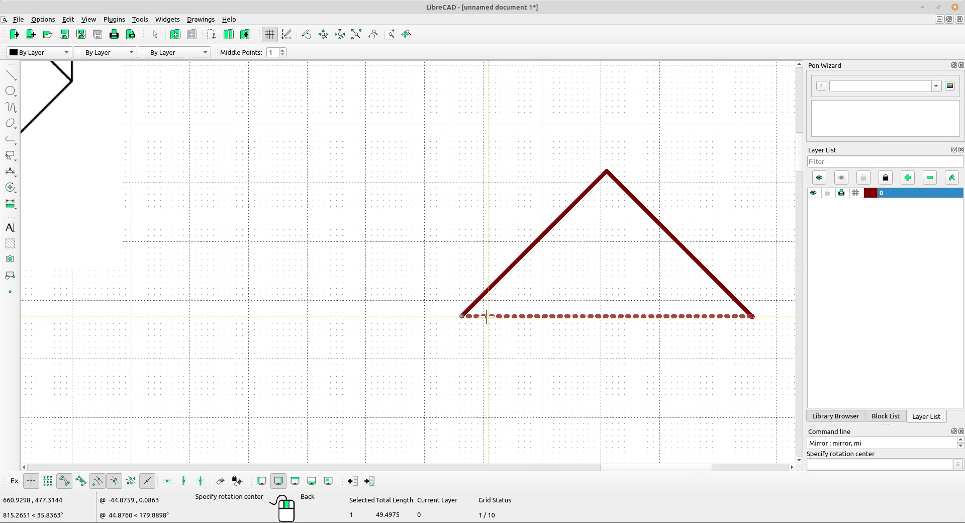
click(459, 316)
scroll(459, 316, down, 2)
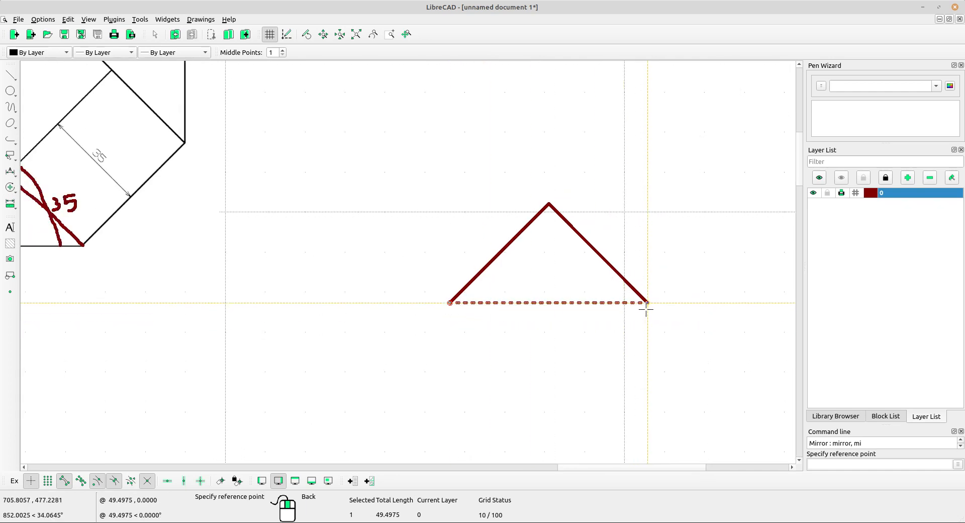
scroll(644, 309, up, 2)
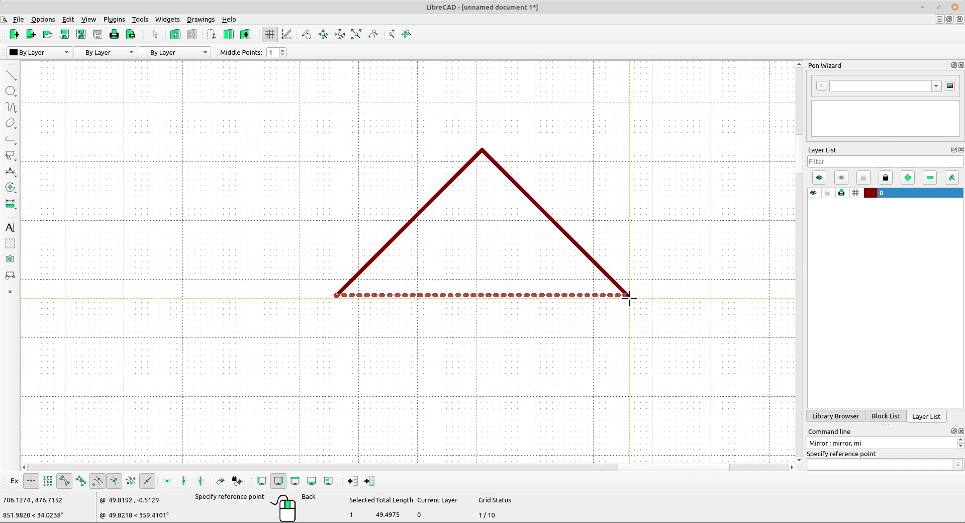
click(628, 295)
scroll(425, 171, down, 2)
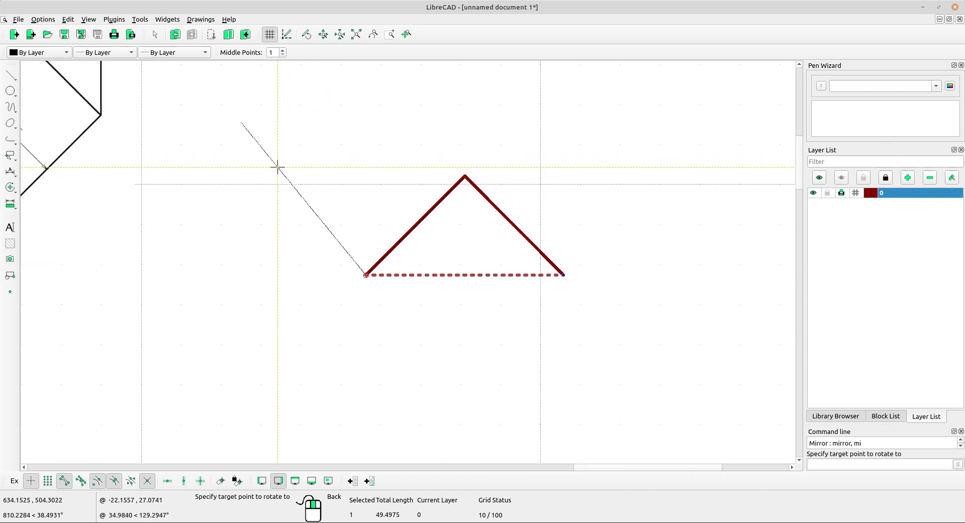
scroll(278, 166, down, 3)
middle_drag(312, 182, 371, 250)
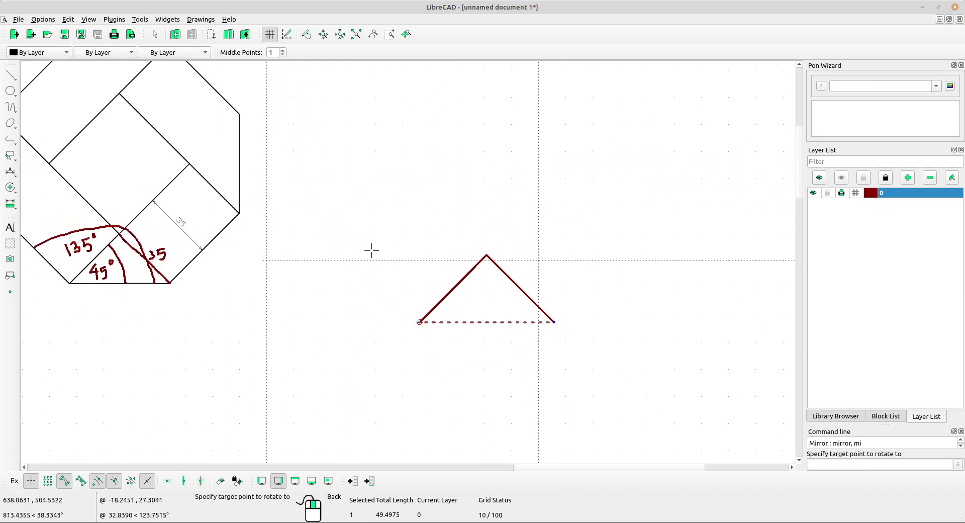
click(349, 234)
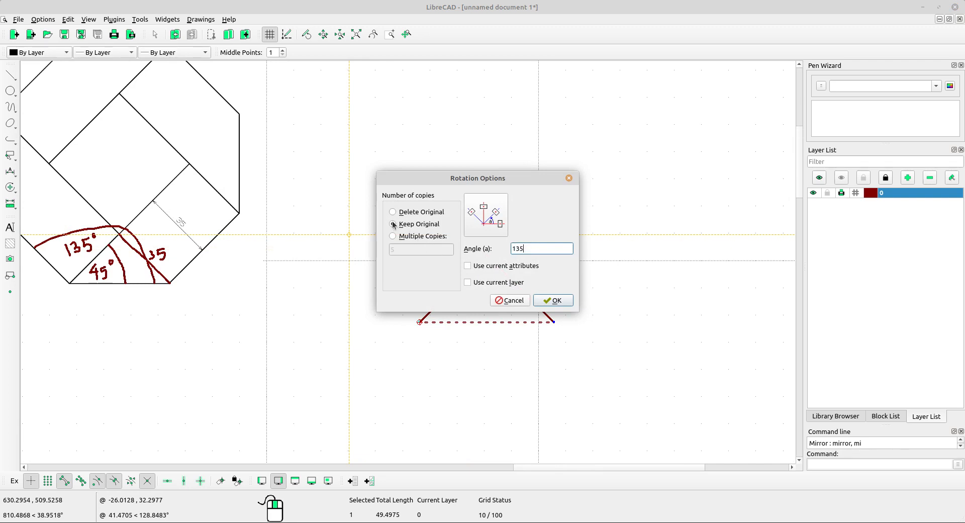
click(552, 300)
Mirror the rotated line across the vertical axis through the triangle's apex and the midpoint of its base, keeping the original
scroll(552, 283, down, 1)
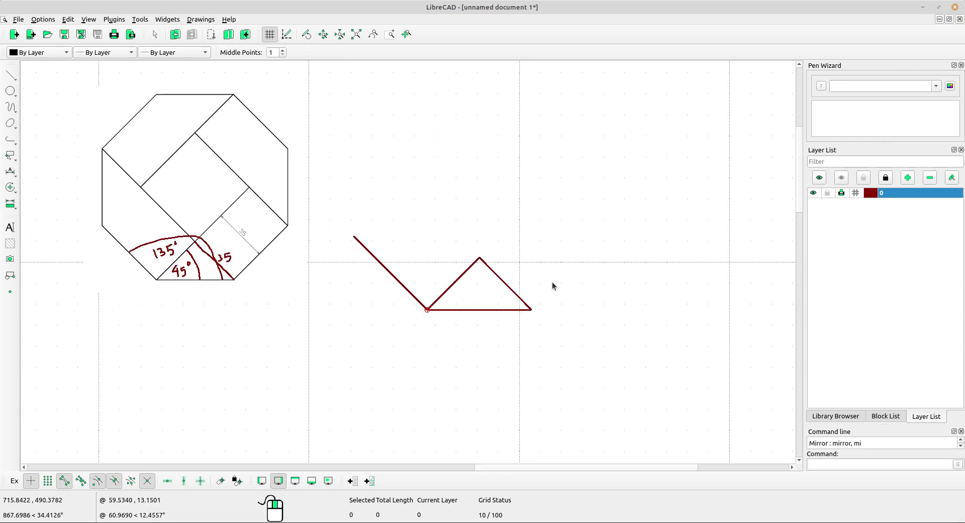
scroll(552, 282, down, 1)
scroll(498, 283, up, 2)
middle_drag(498, 284, 437, 315)
click(312, 303)
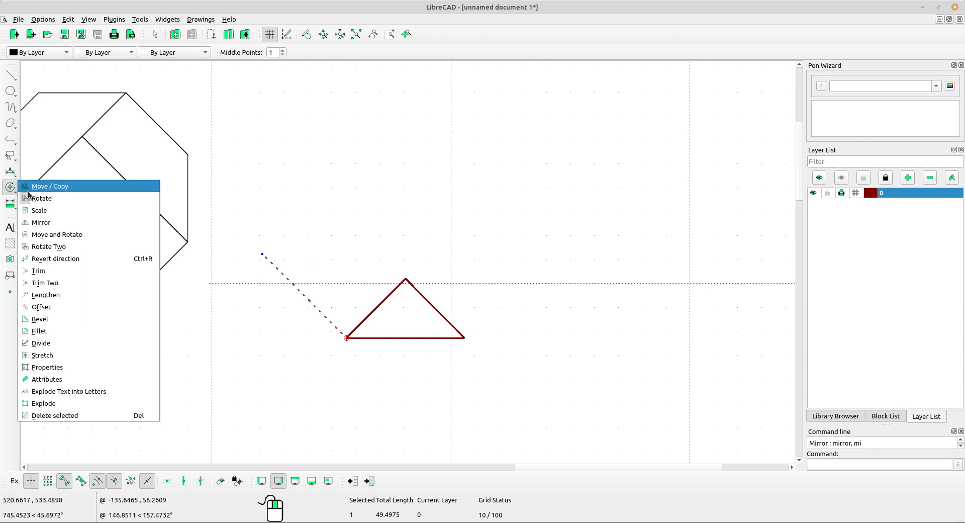
click(41, 222)
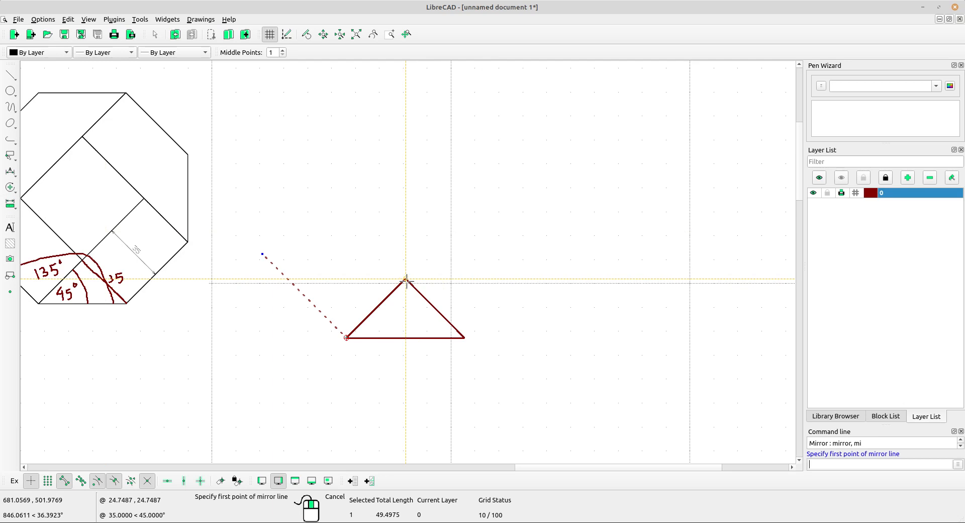
scroll(406, 280, up, 1)
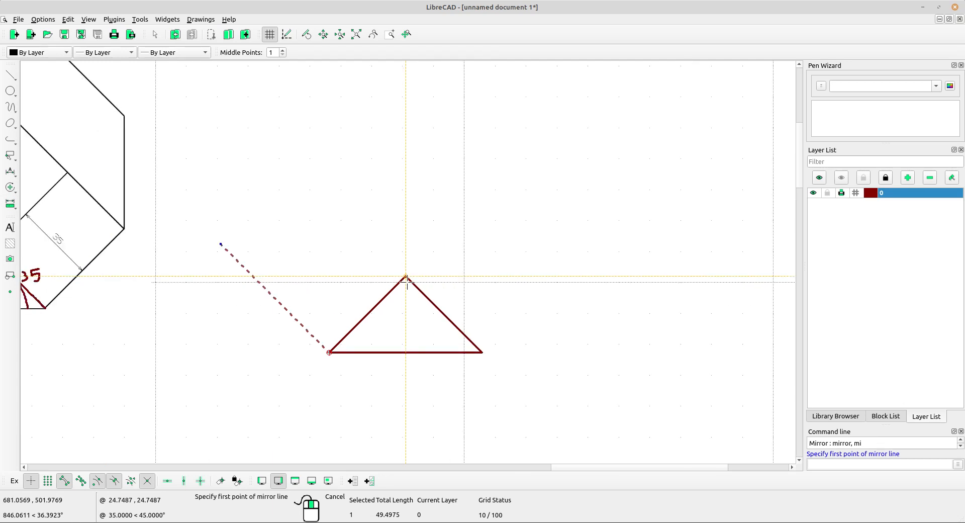
click(407, 277)
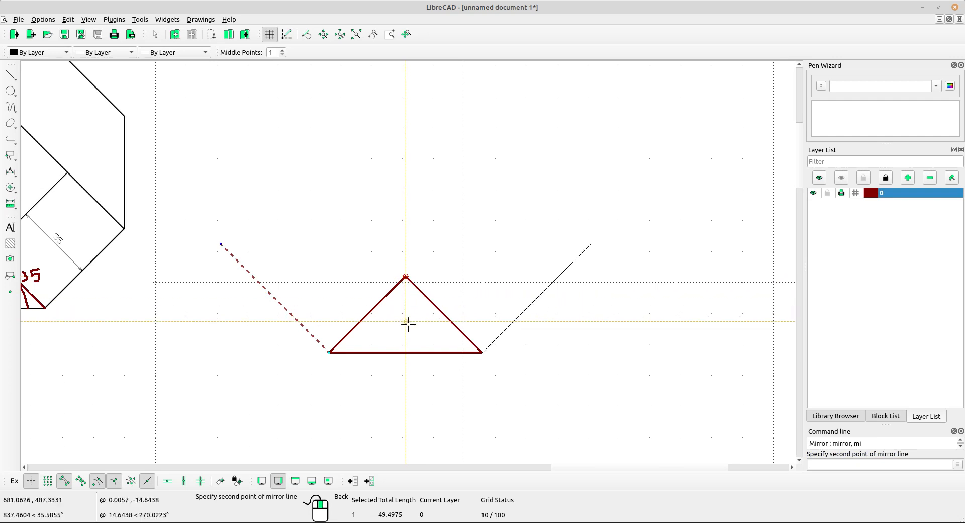
click(406, 352)
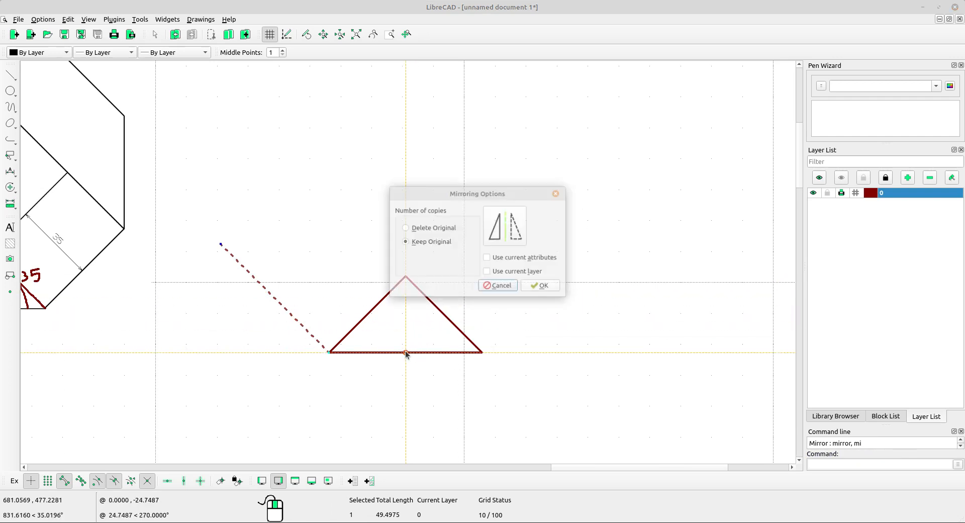
click(543, 286)
scroll(473, 272, down, 3)
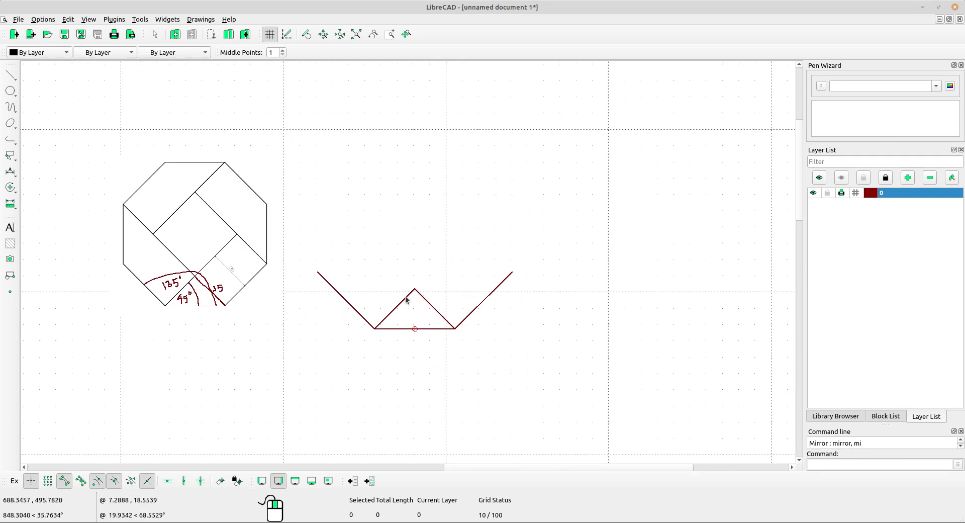
Rotate a copy of the left slanted side by 135° about its upper end, using its lower end as reference and keeping the original
scroll(407, 299, up, 4)
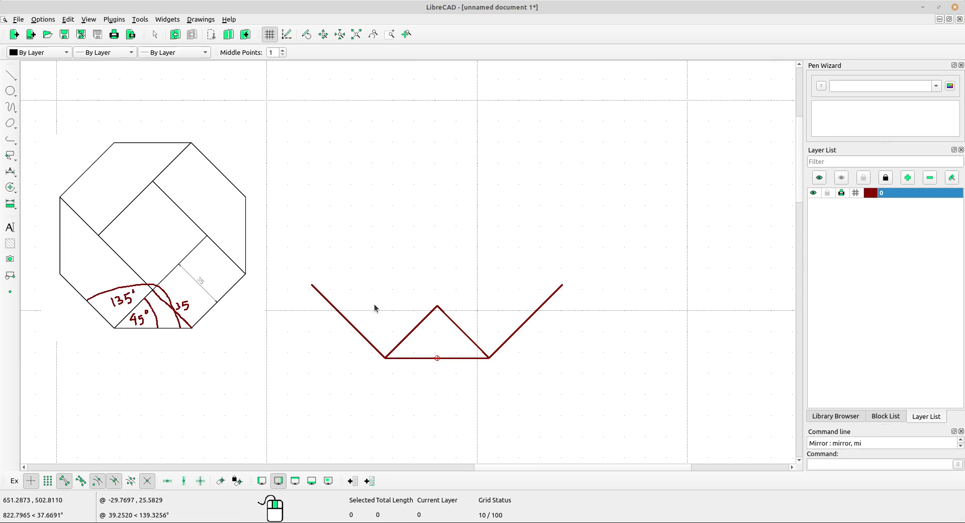
drag(375, 308, 308, 317)
scroll(347, 323, up, 1)
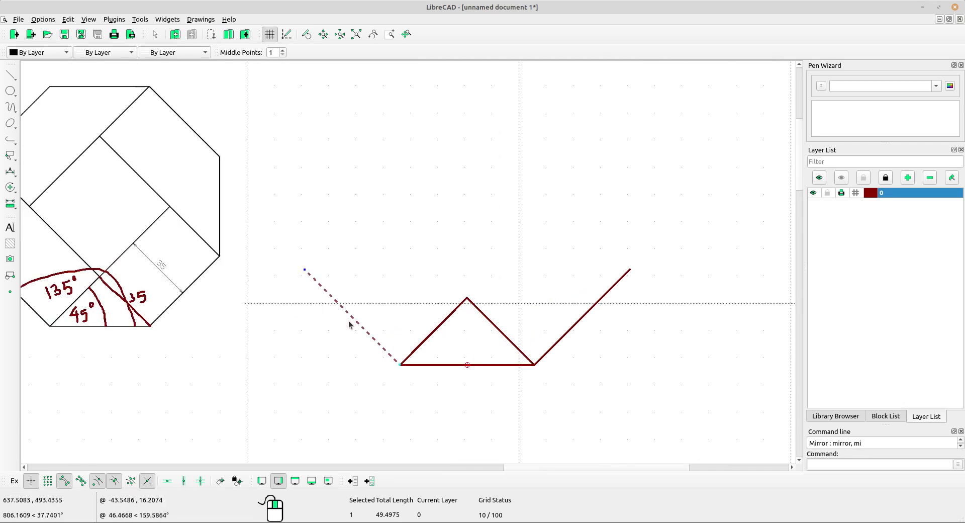
scroll(352, 321, down, 2)
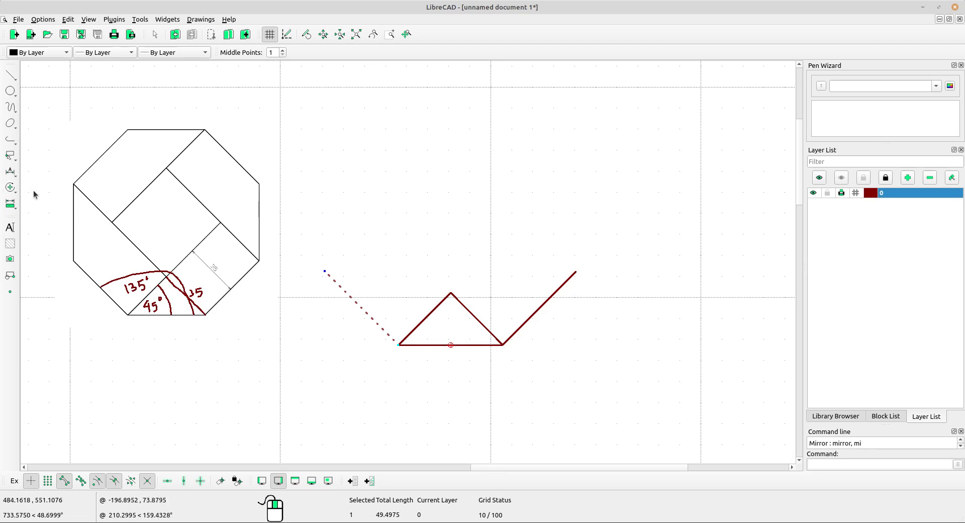
click(10, 187)
click(36, 200)
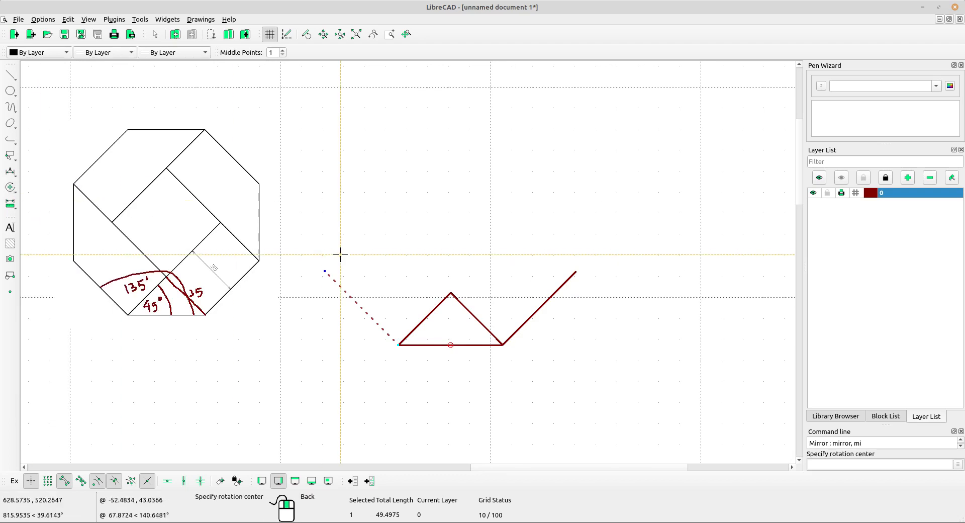
scroll(336, 268, up, 3)
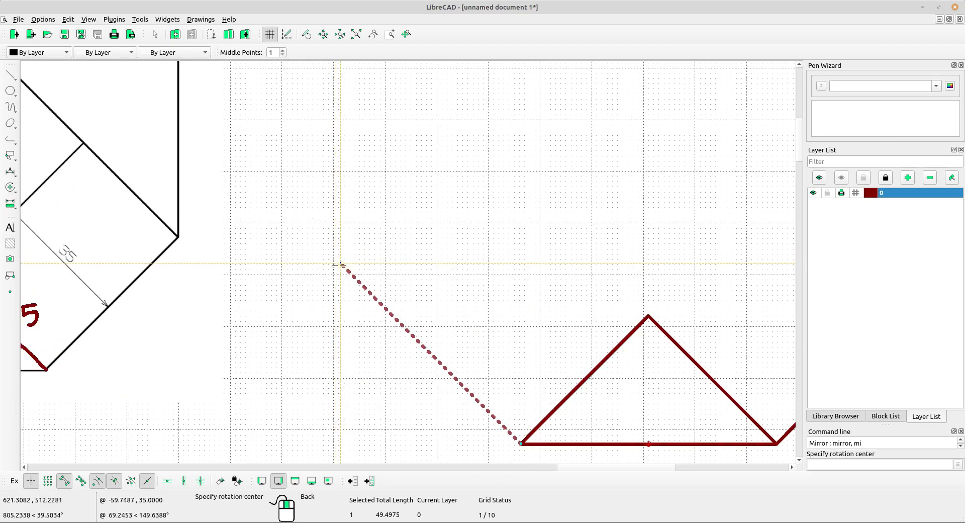
click(340, 264)
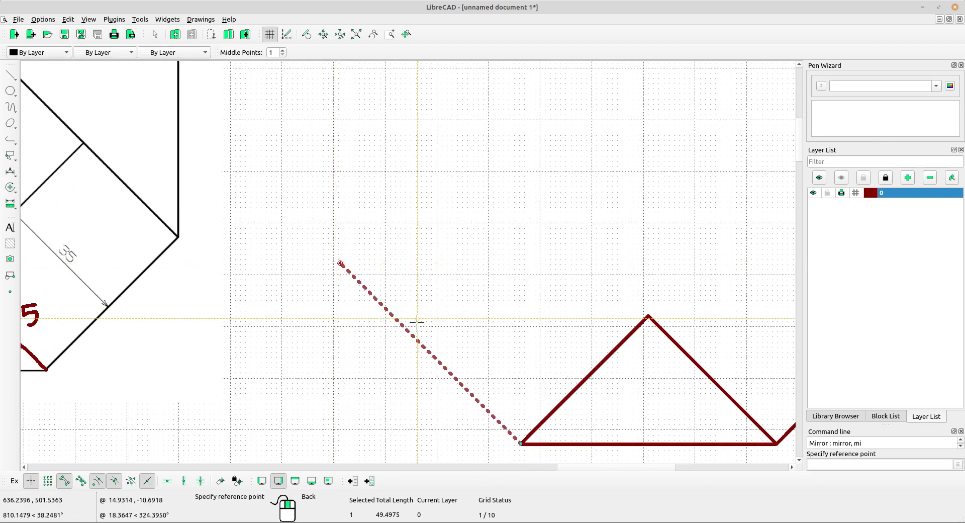
click(521, 443)
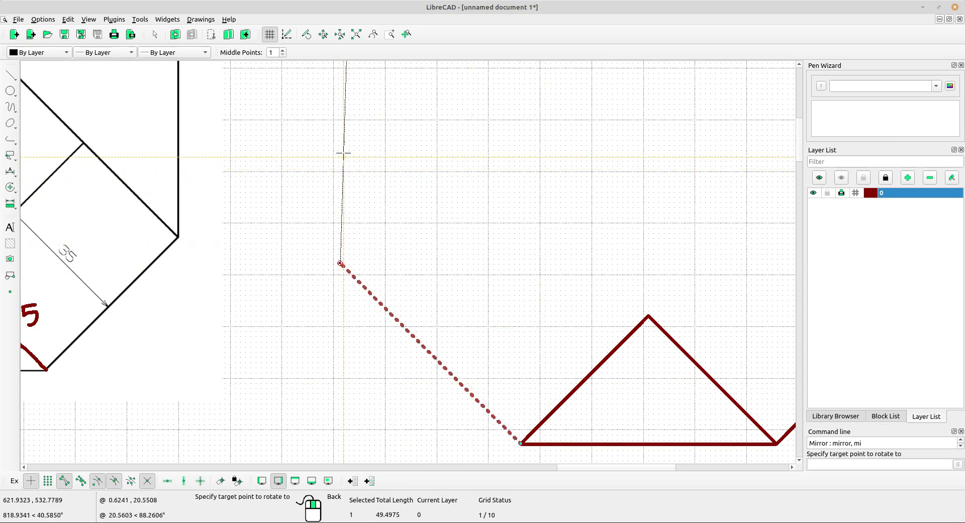
scroll(343, 153, down, 2)
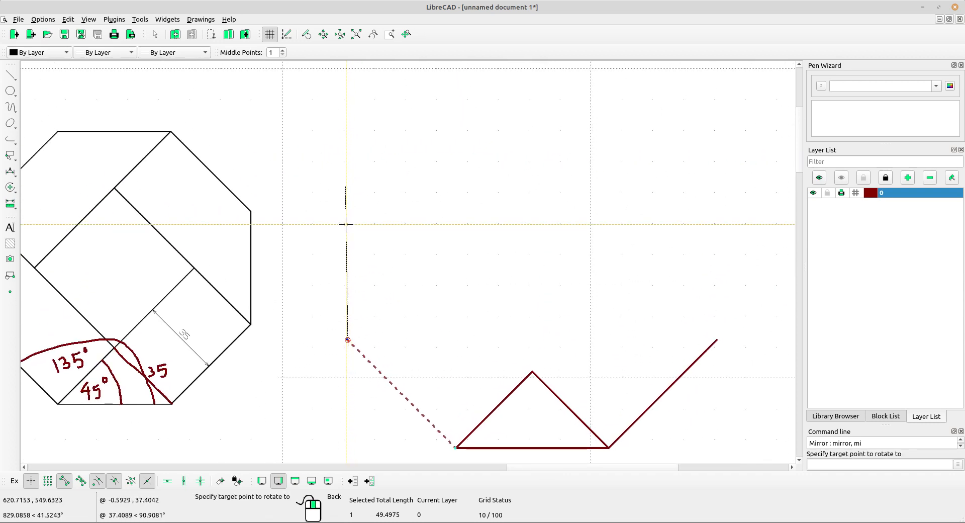
click(346, 225)
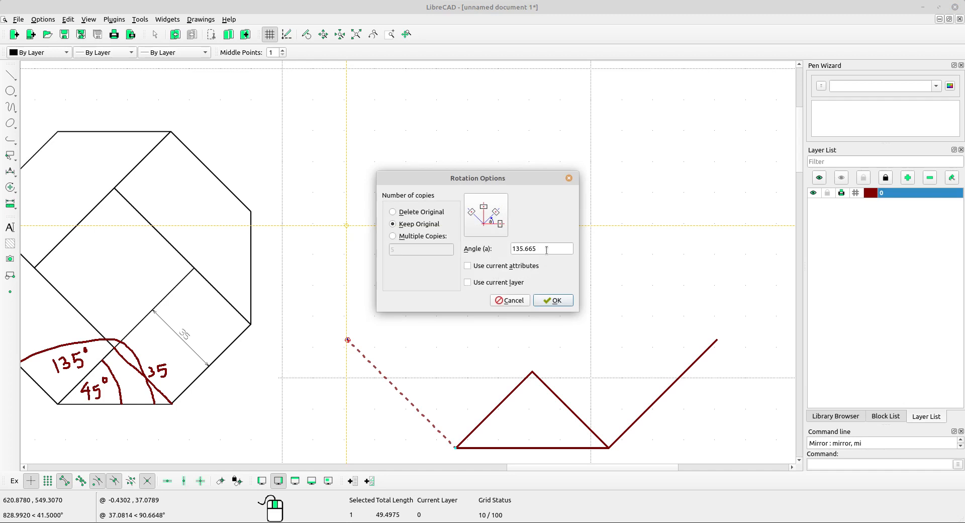
drag(547, 250, 466, 249)
text(135)
click(555, 301)
Mirror the new vertical line across the axis through the triangle's apex and its base midpoint, keeping the original
scroll(391, 259, down, 2)
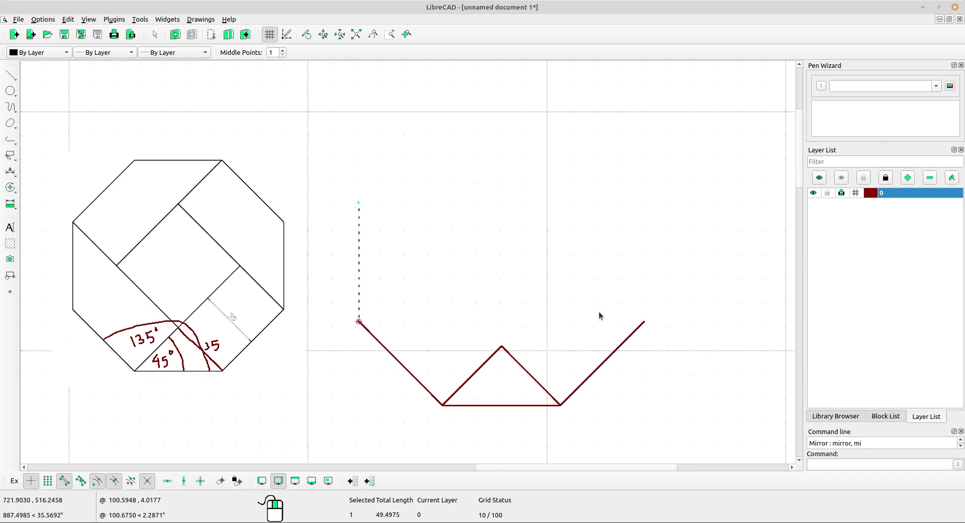
middle_drag(599, 312, 533, 318)
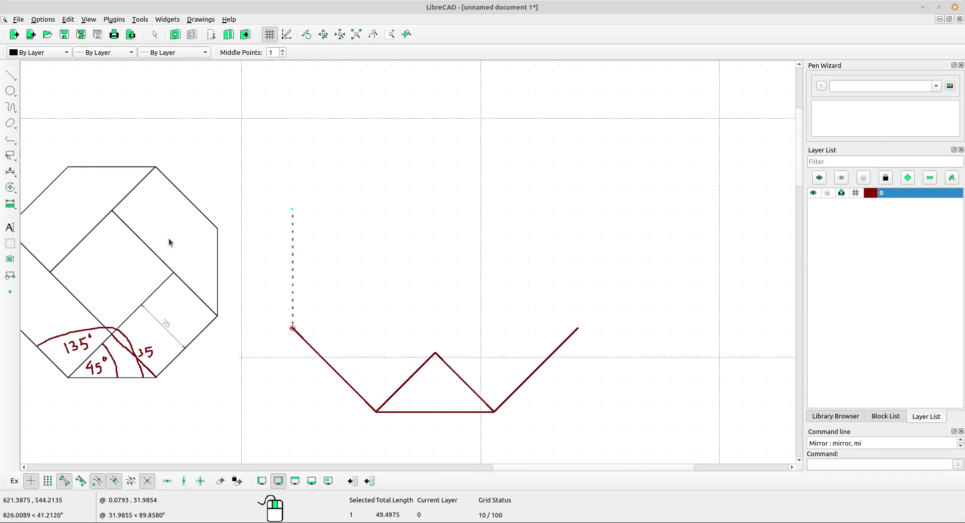
click(11, 187)
click(30, 209)
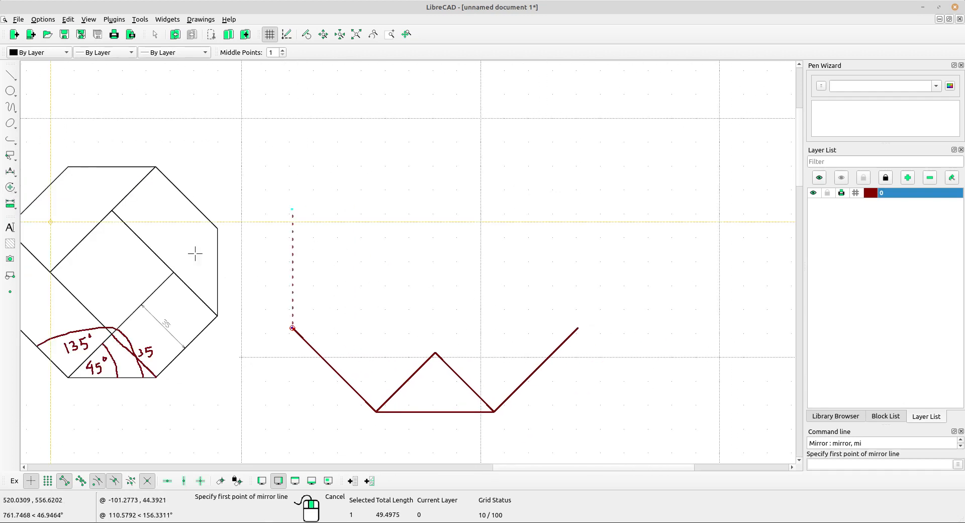
click(436, 355)
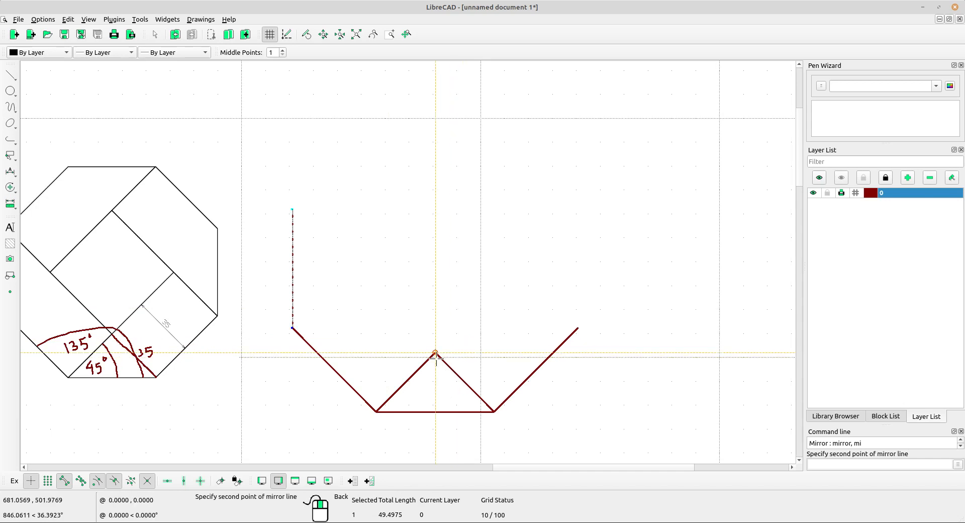
click(436, 411)
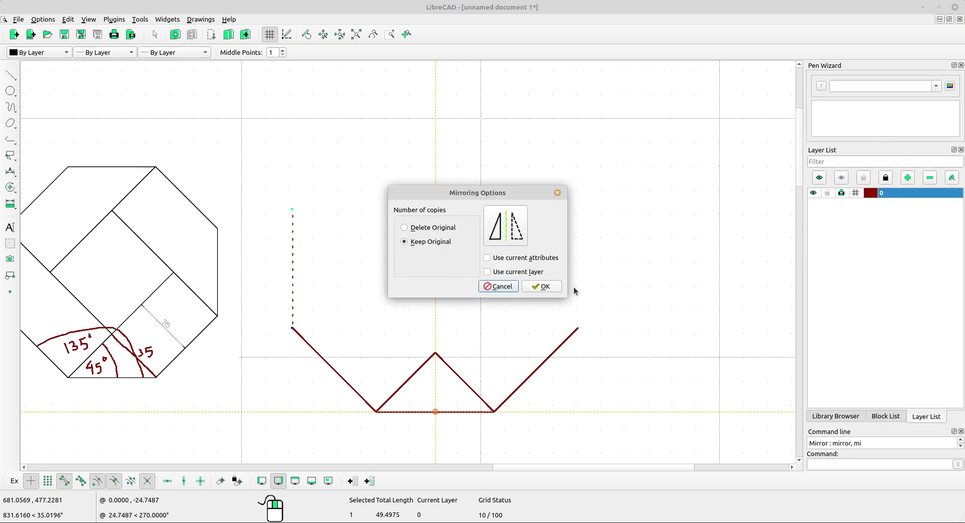
click(545, 286)
Mirror the triangle and both lower slanted sides across the line joining the midpoints of the two vertical sides, keeping the originals
scroll(584, 312, down, 2)
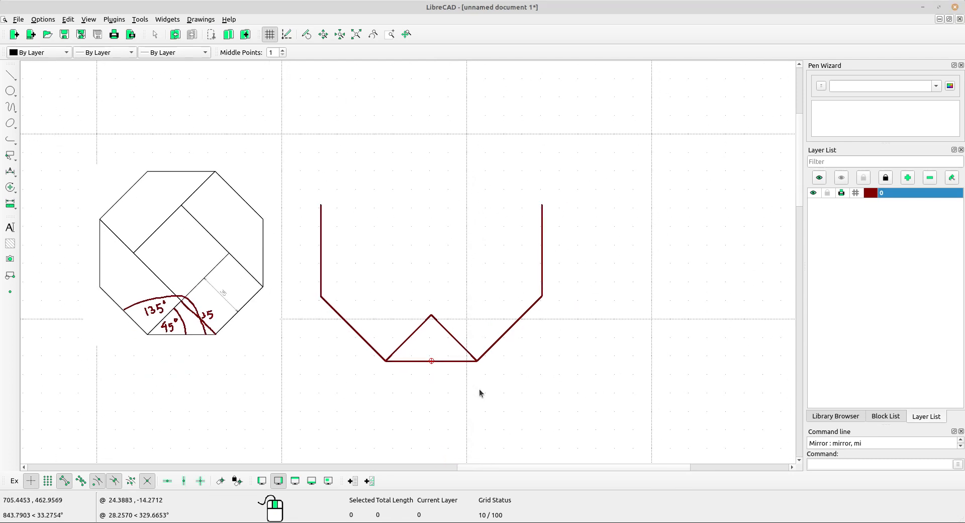
click(523, 408)
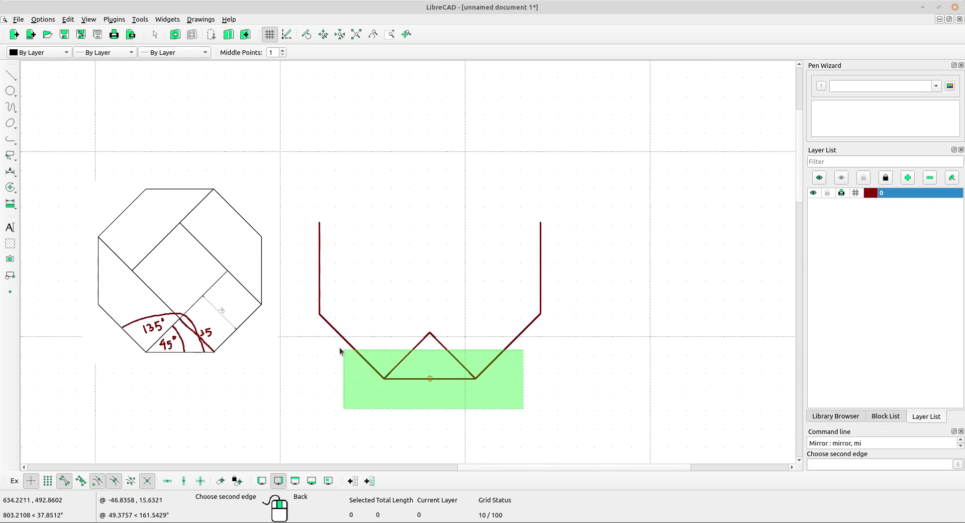
click(329, 326)
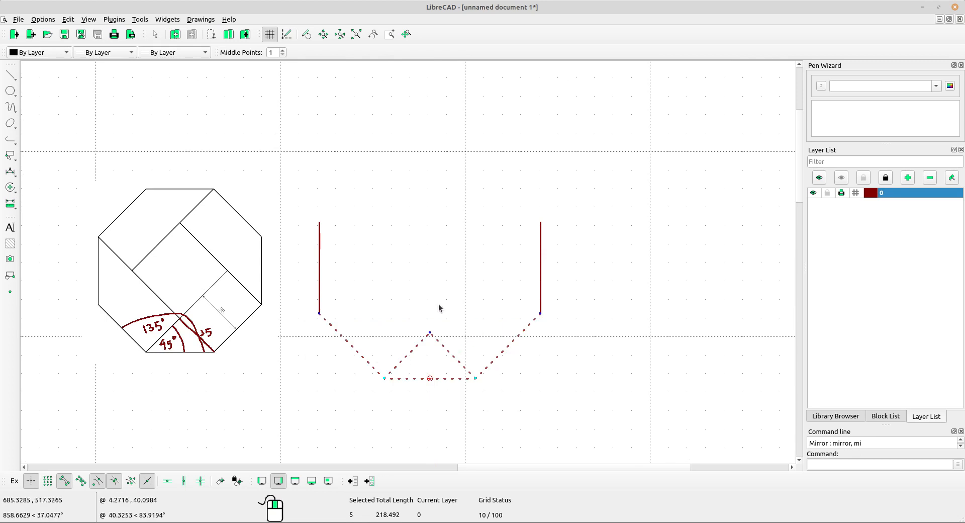
scroll(425, 330, up, 1)
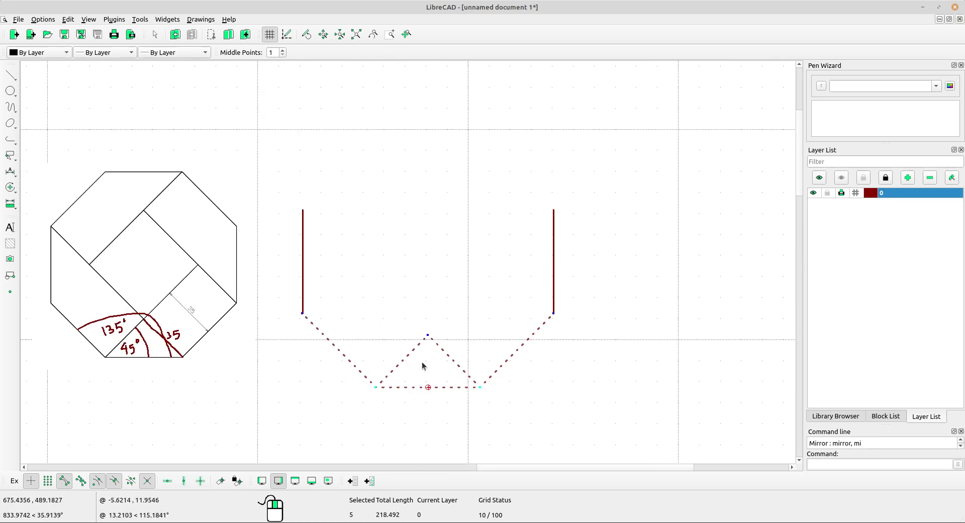
click(10, 187)
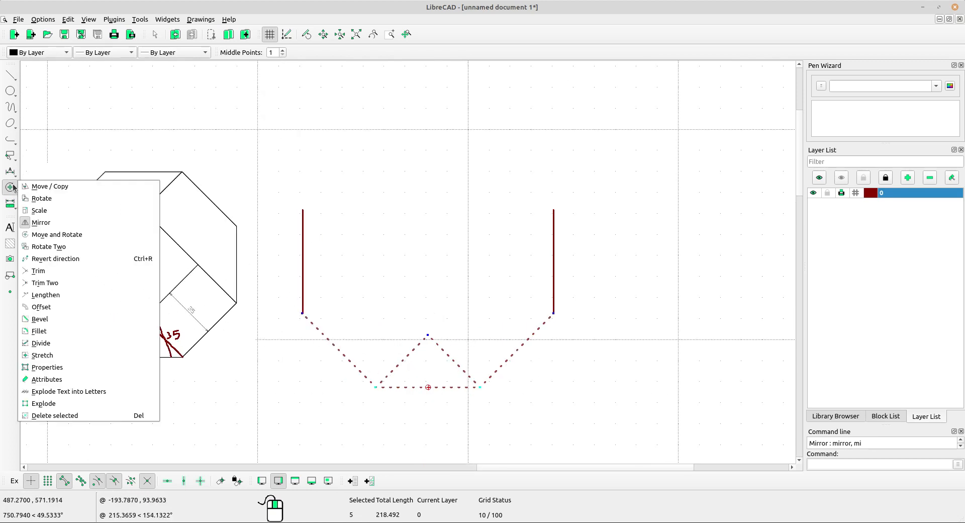
click(50, 222)
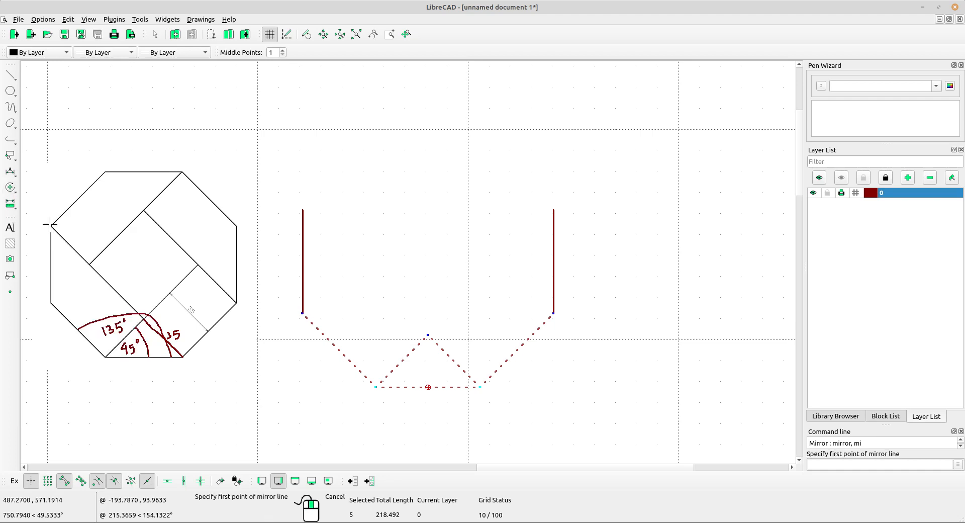
click(303, 261)
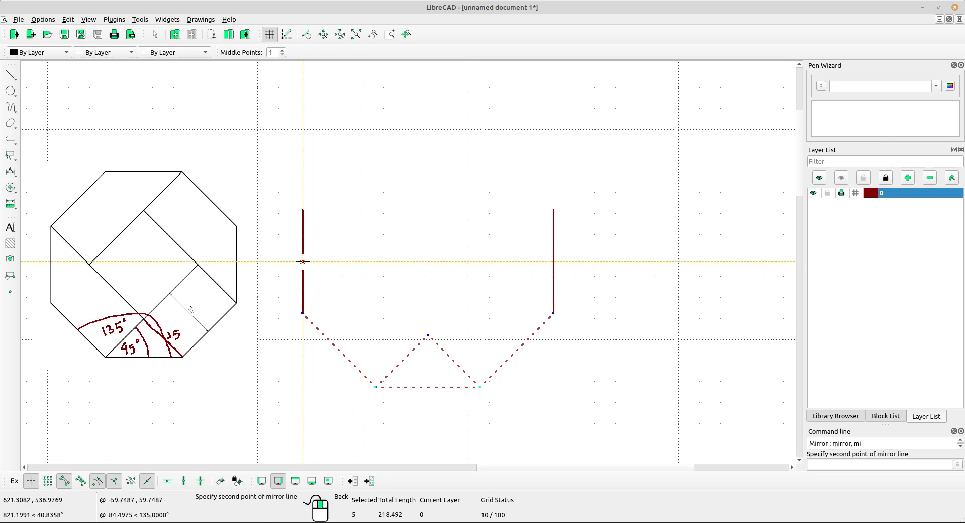
click(554, 262)
click(542, 286)
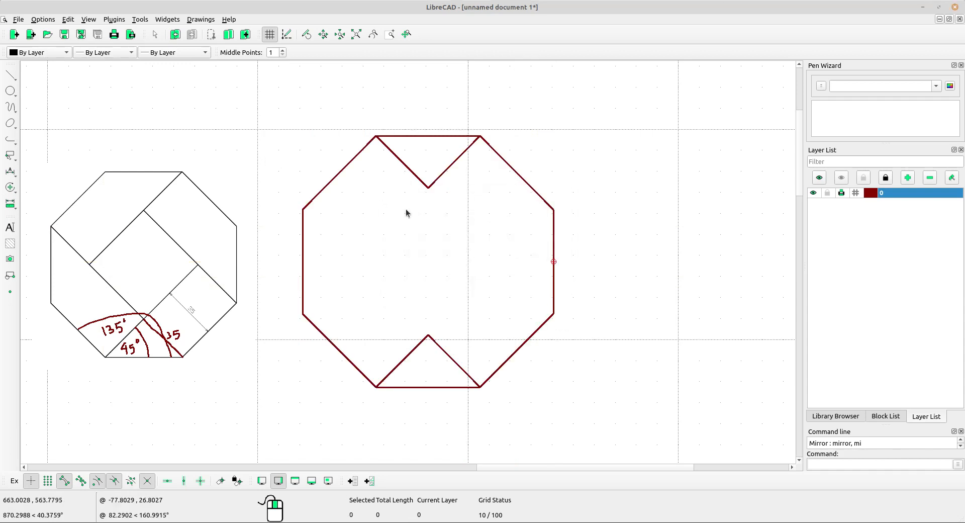
middle_drag(405, 211, 362, 231)
scroll(367, 236, down, 2)
scroll(343, 326, up, 1)
middle_drag(343, 327, 375, 340)
middle_drag(495, 240, 489, 233)
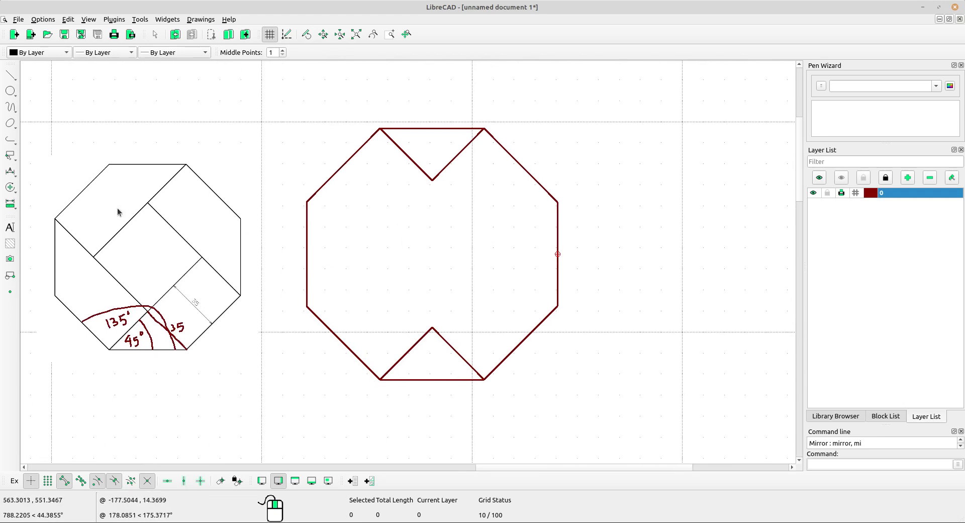
Use Trim to extend the lower triangle's left slanted side up to the octagon's upper-right side
click(14, 187)
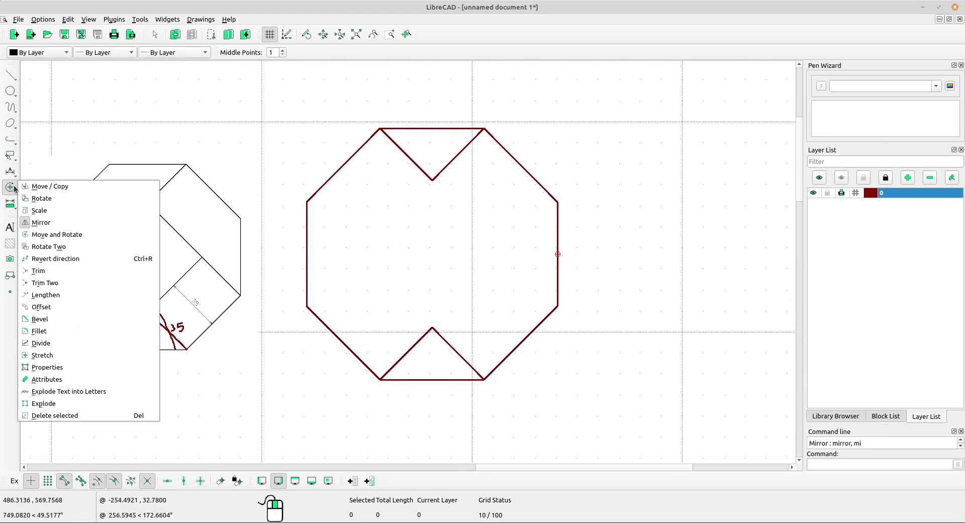
click(44, 271)
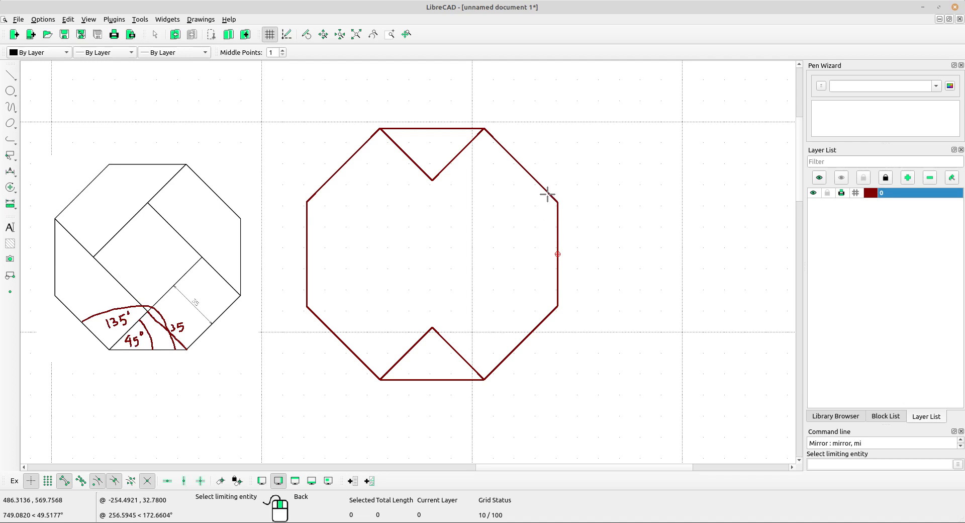
scroll(547, 194, up, 2)
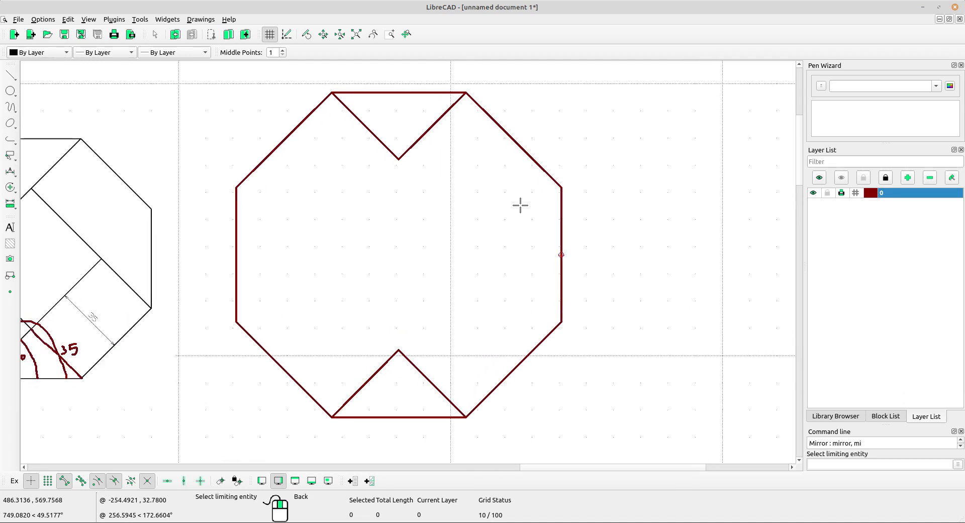
click(542, 169)
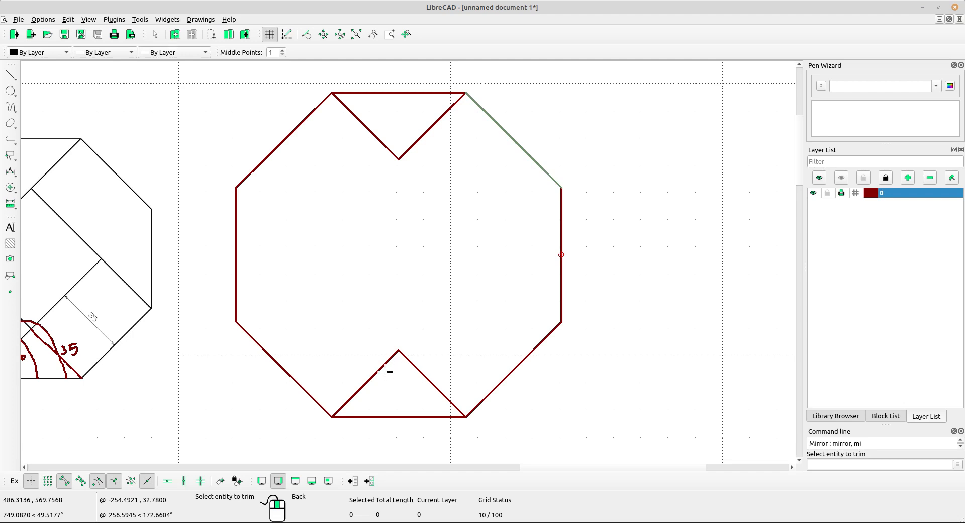
scroll(397, 371, up, 1)
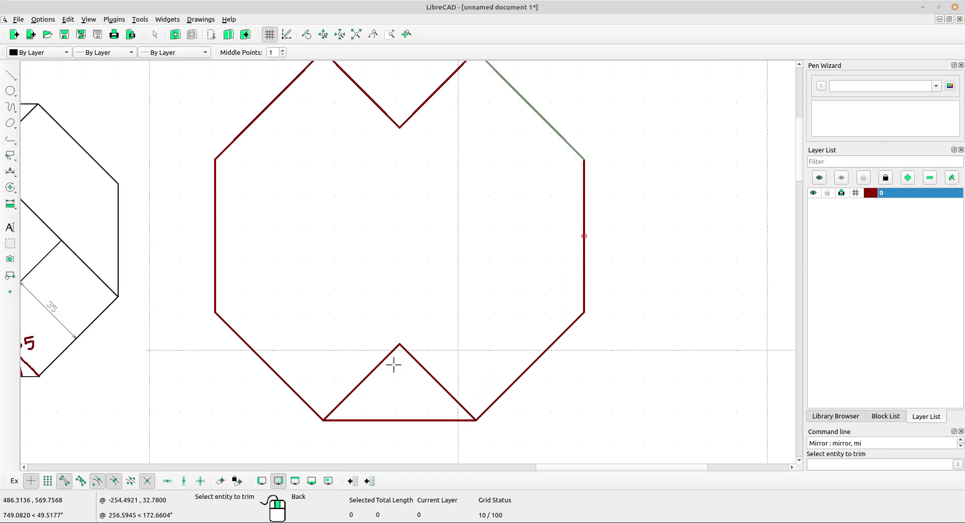
click(388, 356)
scroll(468, 226, down, 4)
middle_drag(467, 226, 450, 245)
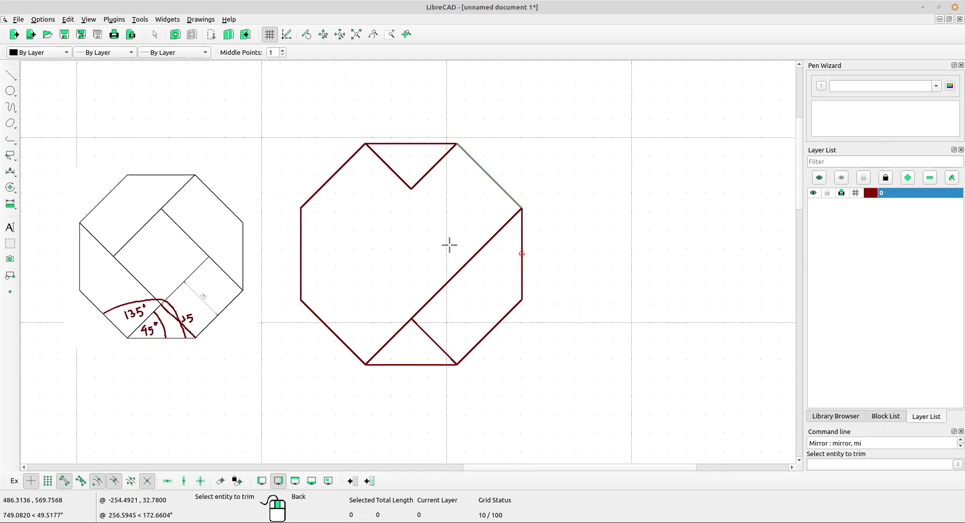
scroll(411, 243, up, 2)
right_click(462, 200)
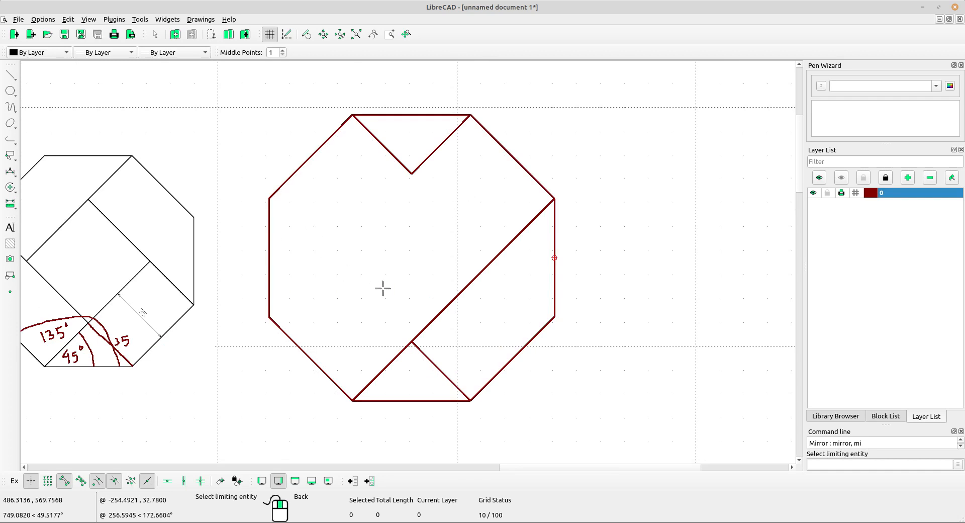
Extend the lower triangle's right slanted side to the octagon's upper-left side, and the upper triangle's right slanted side to the lower-left side
click(279, 183)
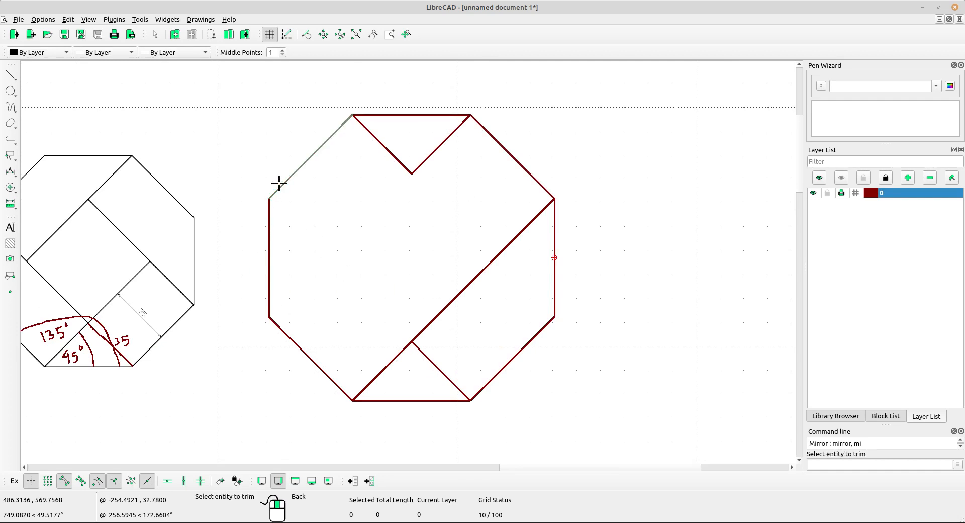
click(417, 346)
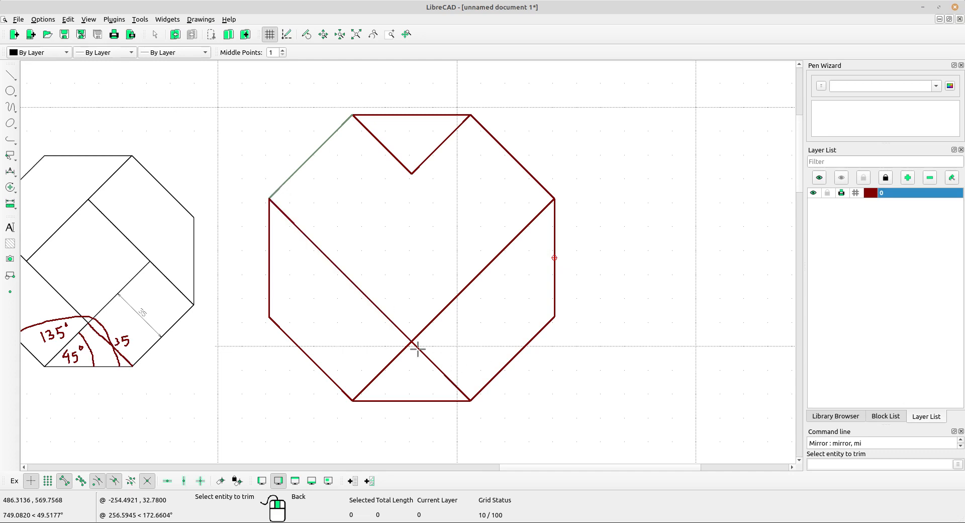
middle_drag(391, 252, 360, 261)
right_click(330, 228)
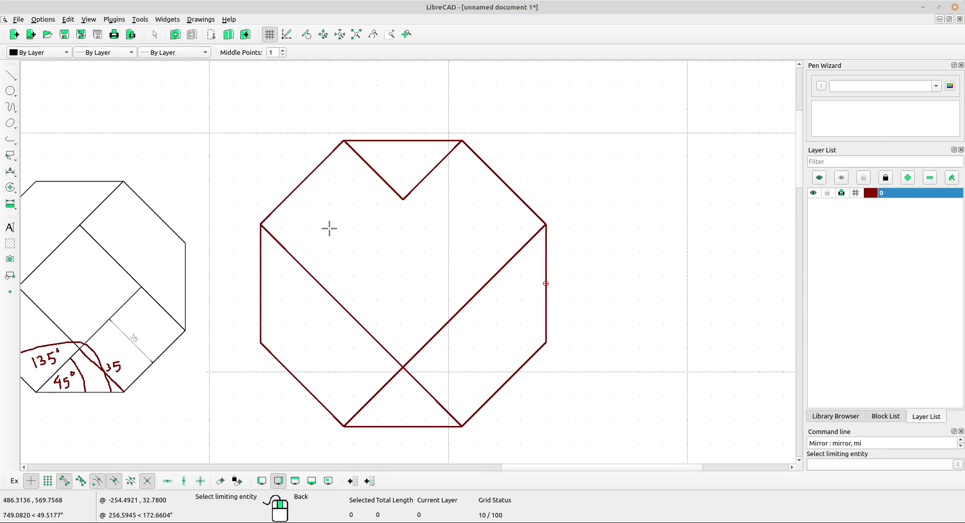
click(273, 359)
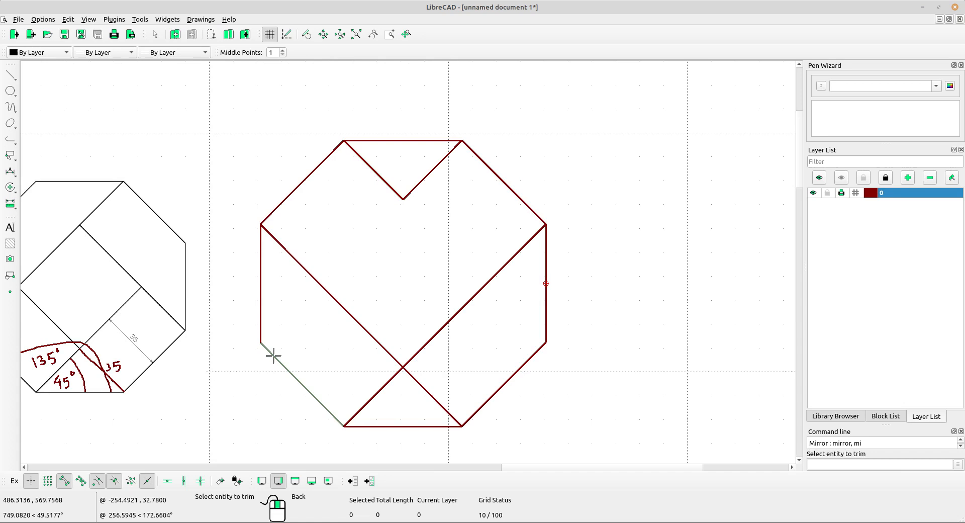
click(420, 184)
right_click(465, 266)
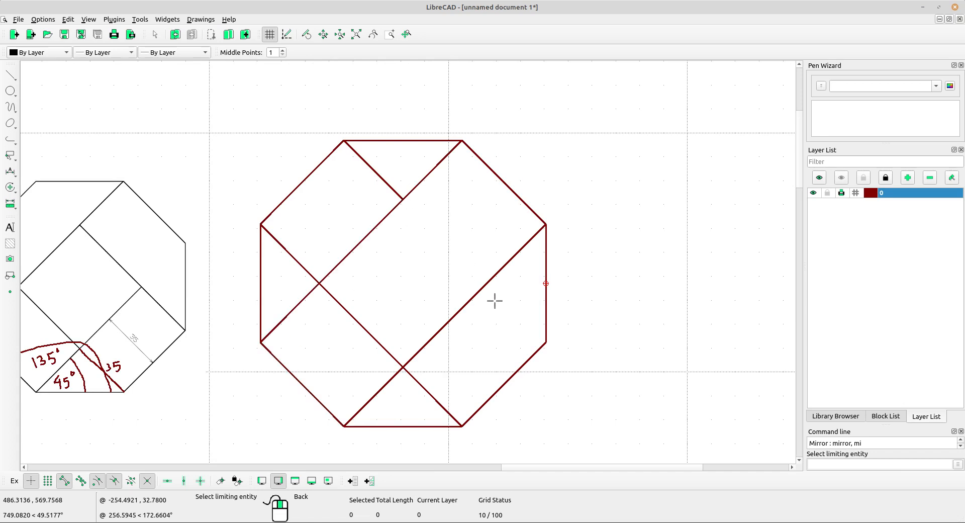
Extend the upper triangle's left slanted side to the octagon's lower-right side
click(529, 353)
click(384, 181)
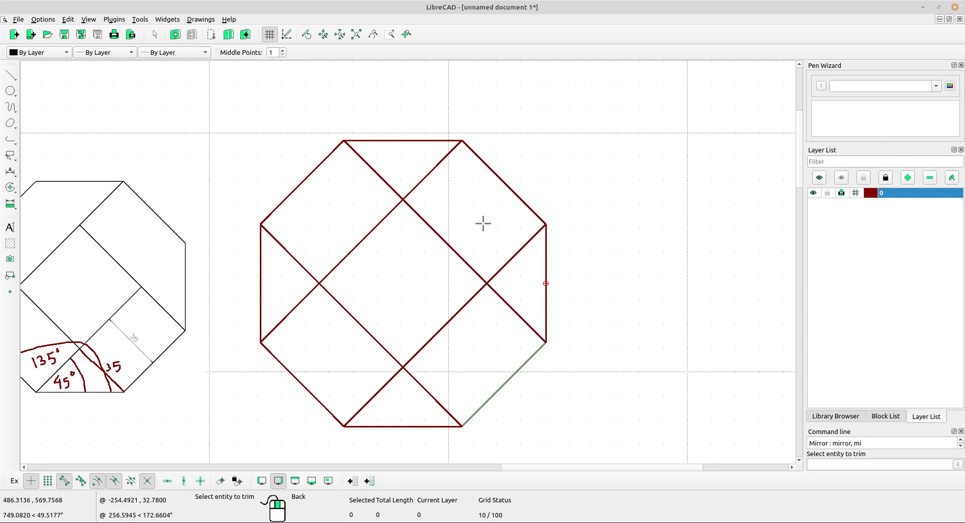
scroll(485, 222, down, 2)
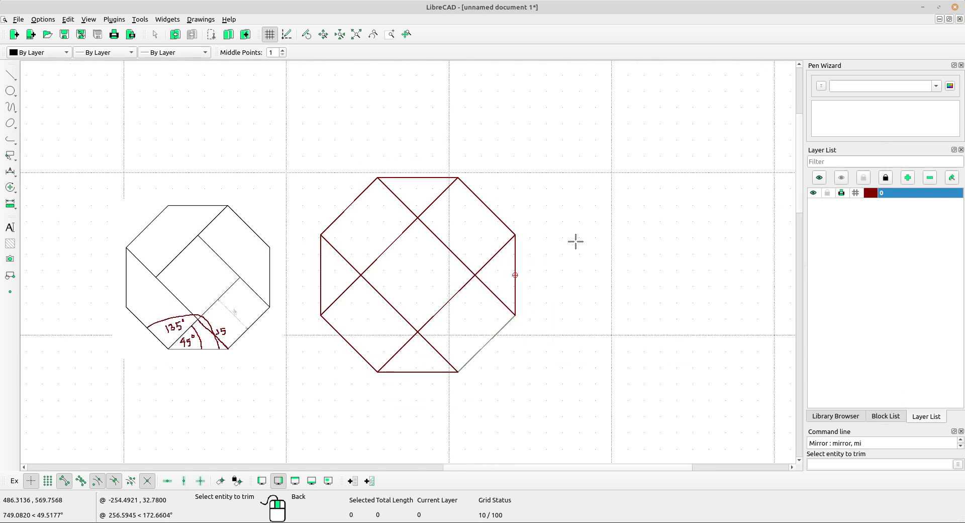
right_click(605, 213)
right_click(605, 213)
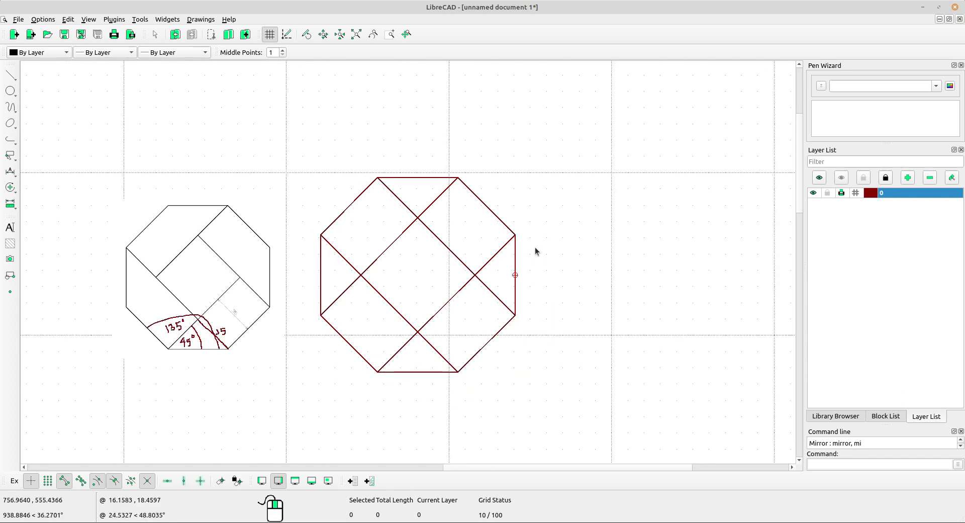
Trim the inner square's upper-right line at its upper-left line, removing the segment that runs to the octagon's top-left vertex
scroll(440, 249, up, 2)
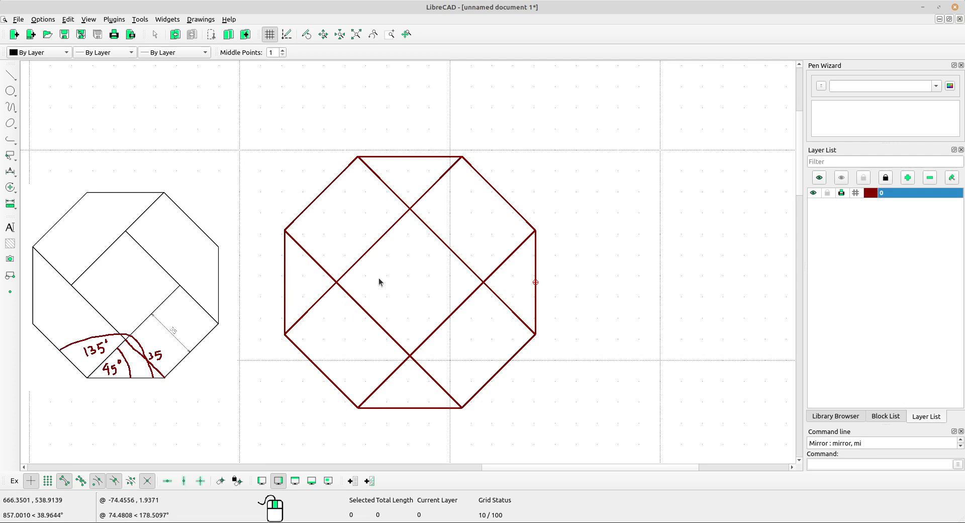
click(15, 188)
click(52, 271)
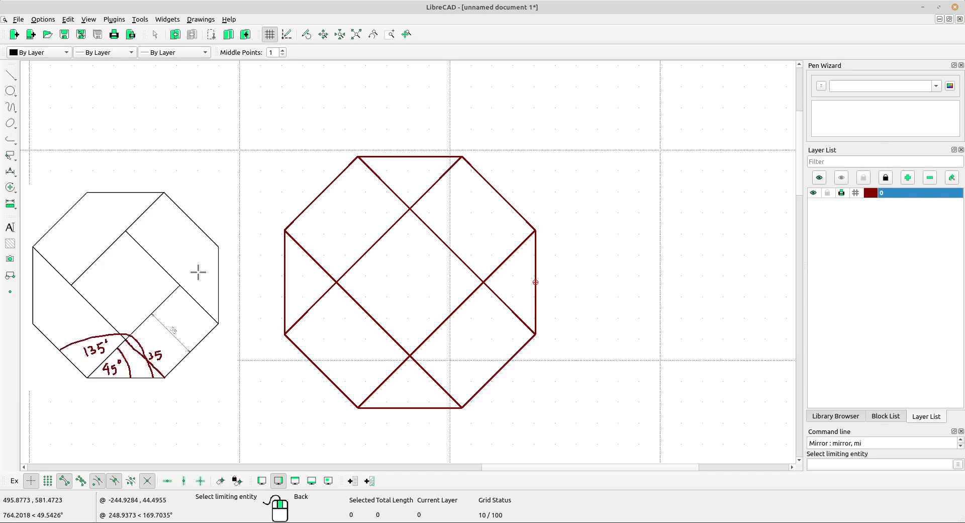
click(400, 220)
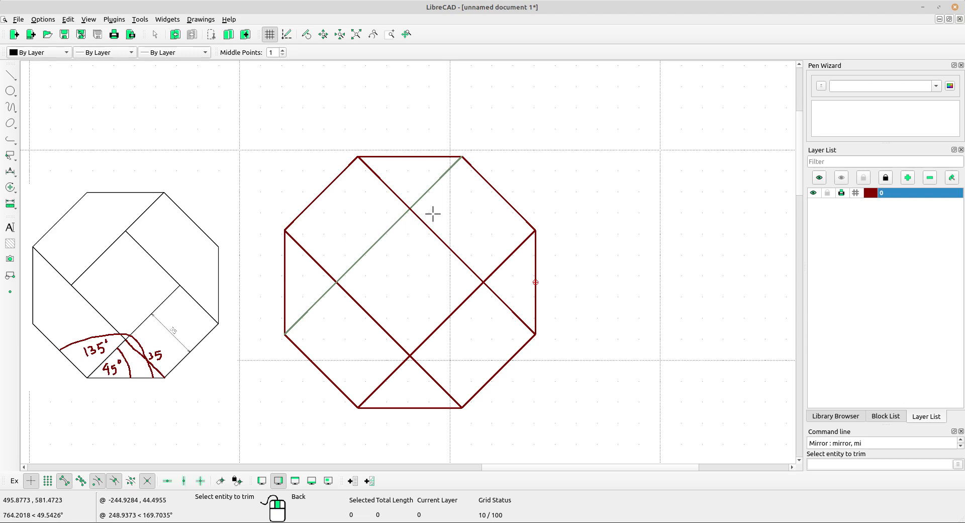
scroll(394, 210, up, 2)
scroll(417, 223, down, 2)
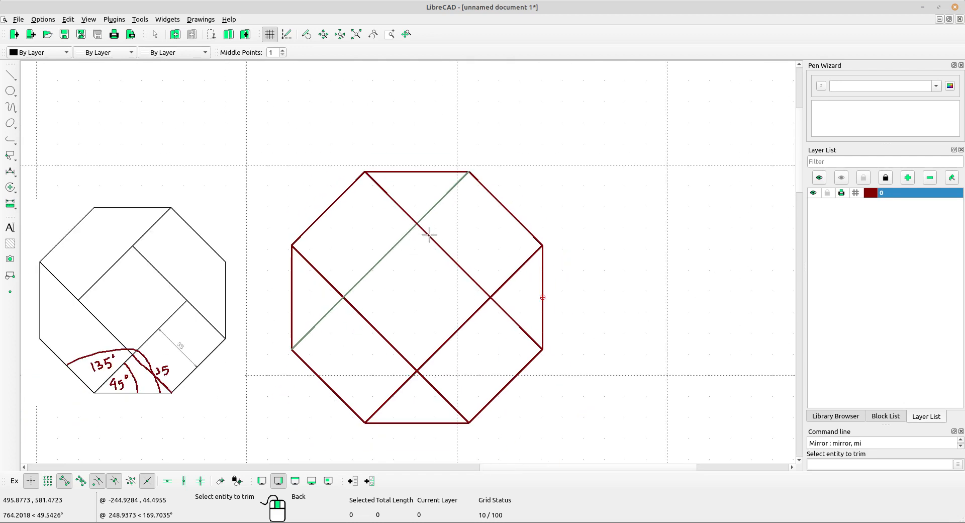
click(428, 233)
middle_drag(425, 285, 425, 224)
scroll(424, 224, up, 1)
right_click(423, 199)
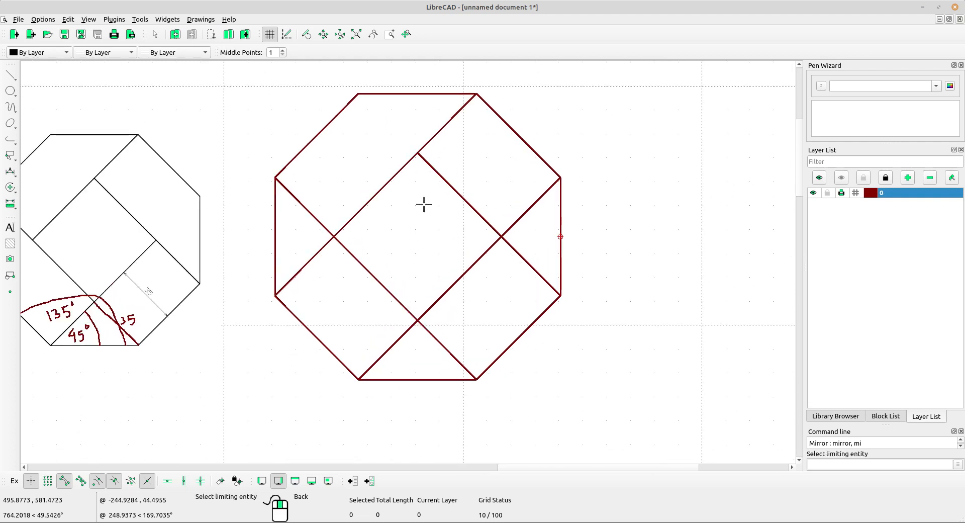
Trim the inner square's upper-left line at its lower-left line, removing the segment that runs to the octagon's left side
scroll(423, 206, down, 2)
scroll(429, 218, up, 1)
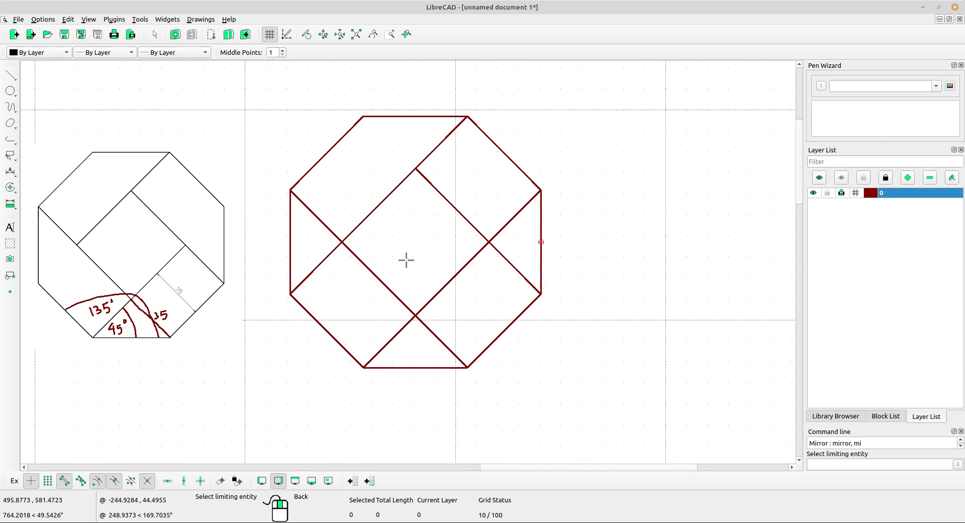
click(354, 258)
click(362, 221)
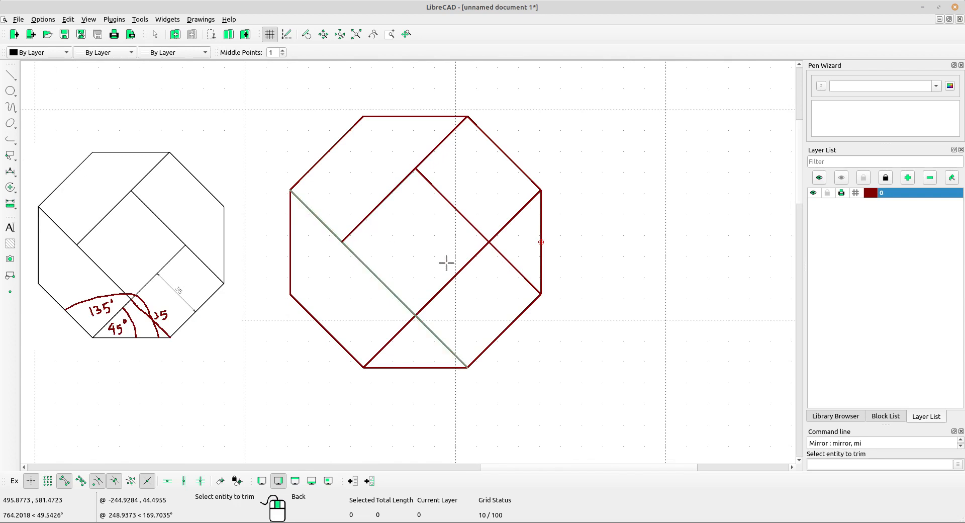
right_click(427, 222)
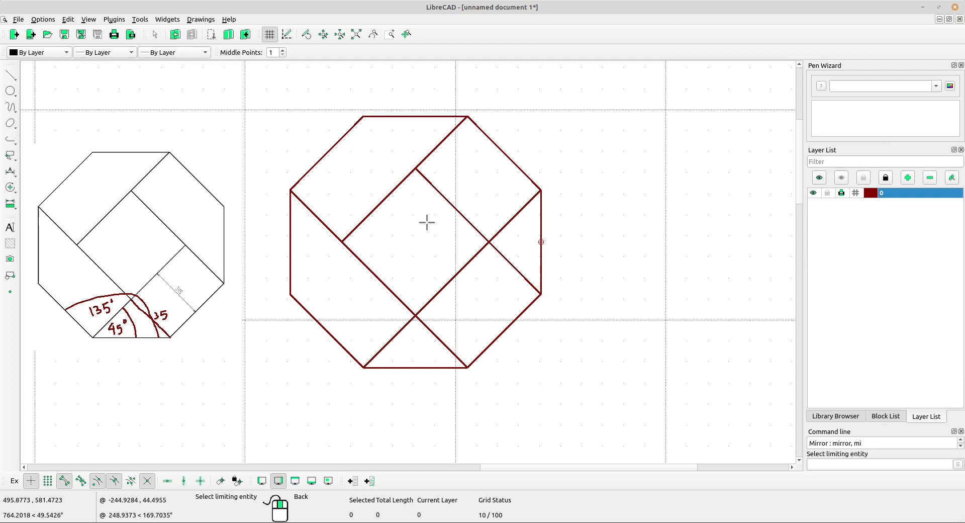
Trim the inner square's lower-left line beyond its lower-right line, and its lower-right line beyond its upper-right line
click(430, 299)
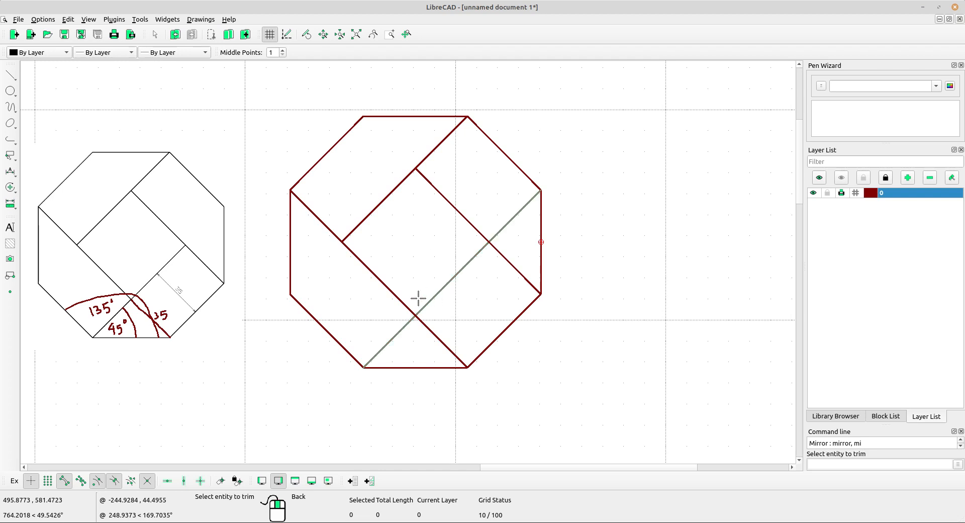
click(396, 296)
right_click(449, 233)
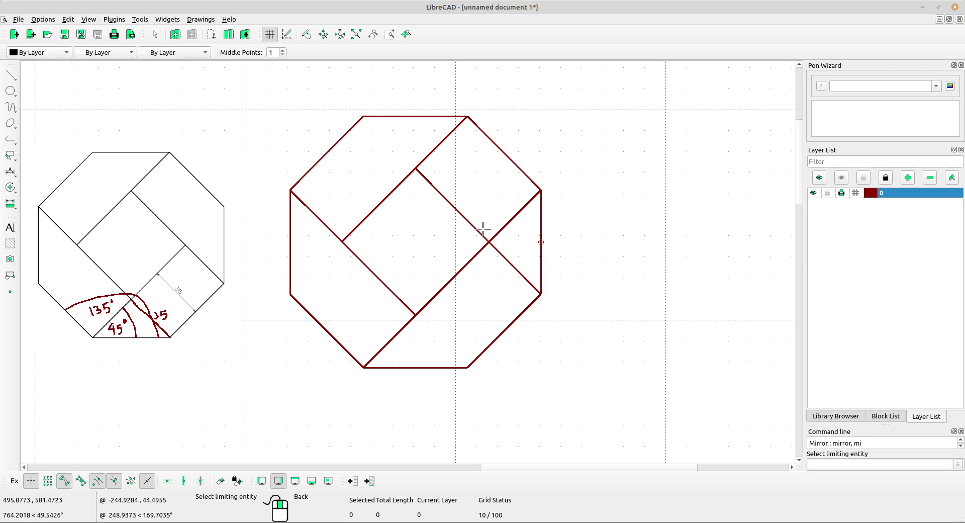
click(467, 223)
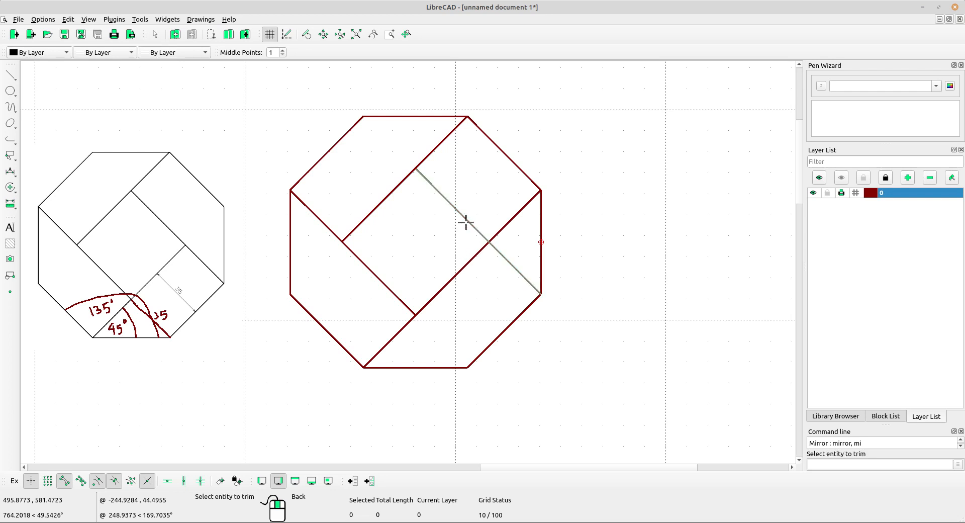
click(472, 260)
right_click(617, 196)
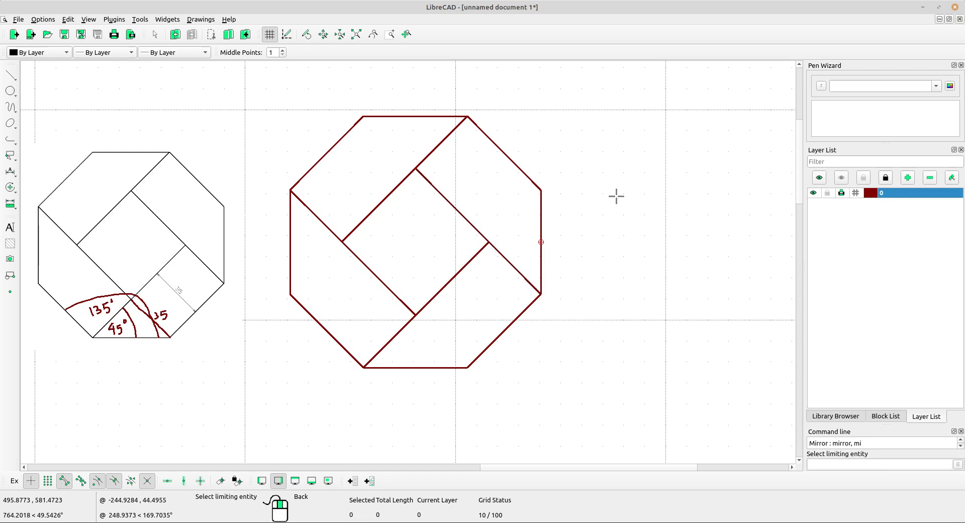
right_click(617, 196)
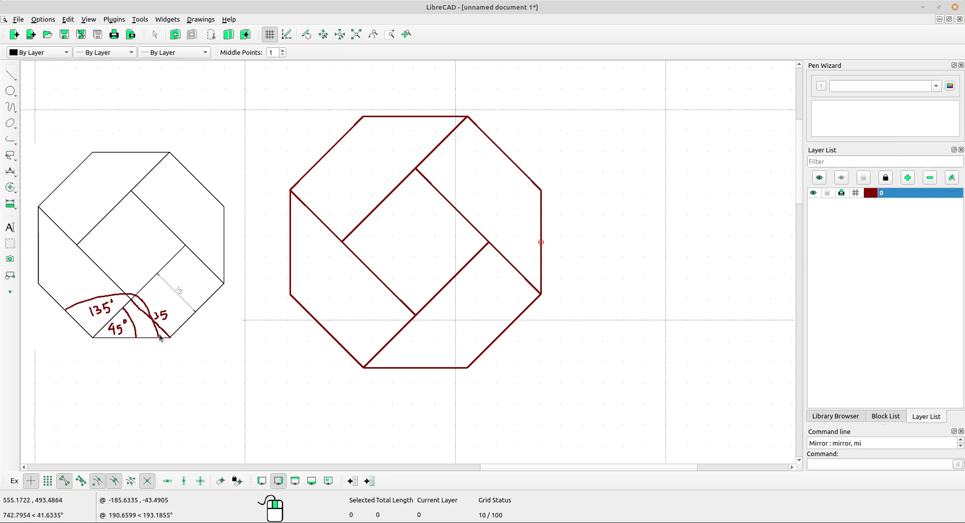
scroll(280, 304, up, 2)
middle_drag(280, 304, 256, 258)
scroll(374, 254, down, 3)
middle_drag(496, 242, 488, 273)
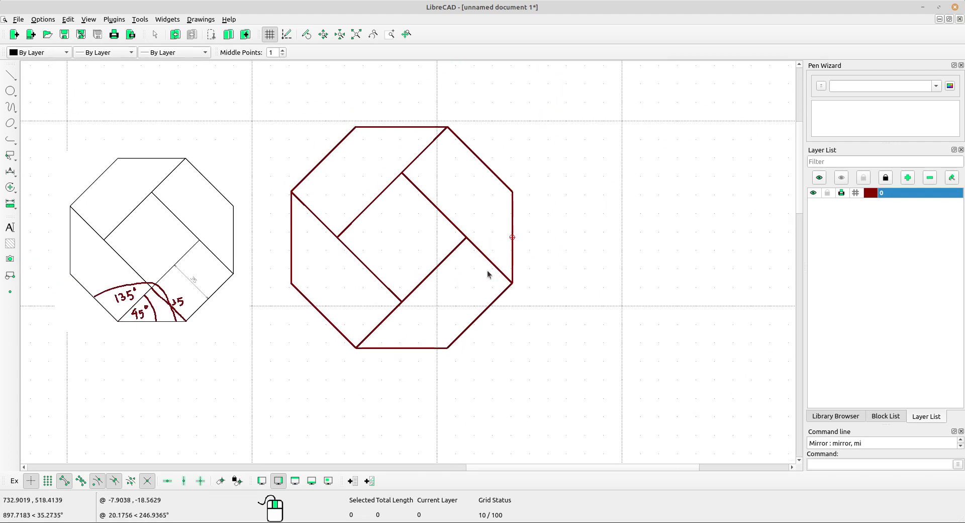
scroll(408, 194, up, 2)
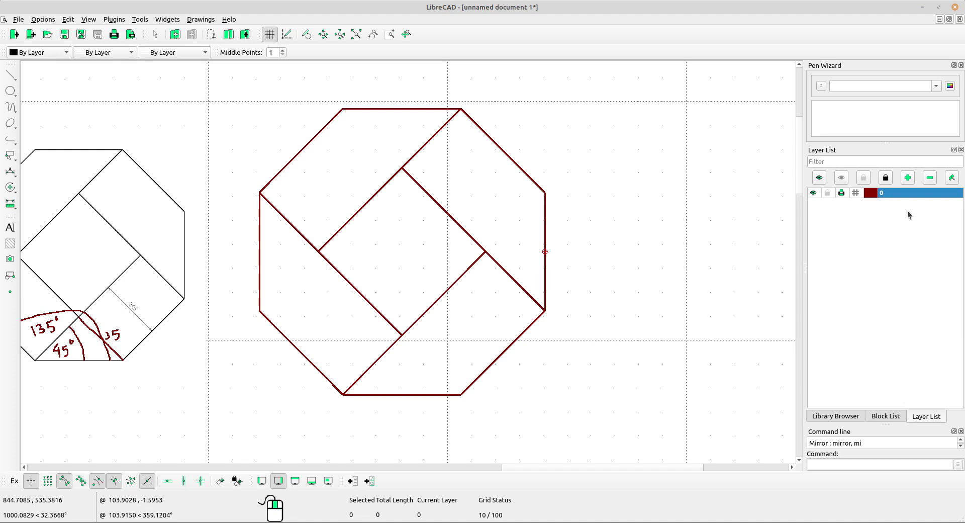
Create a layer named dimension with Dark Blue colour, 0.30mm width and the Dot (tiny) line type
click(908, 179)
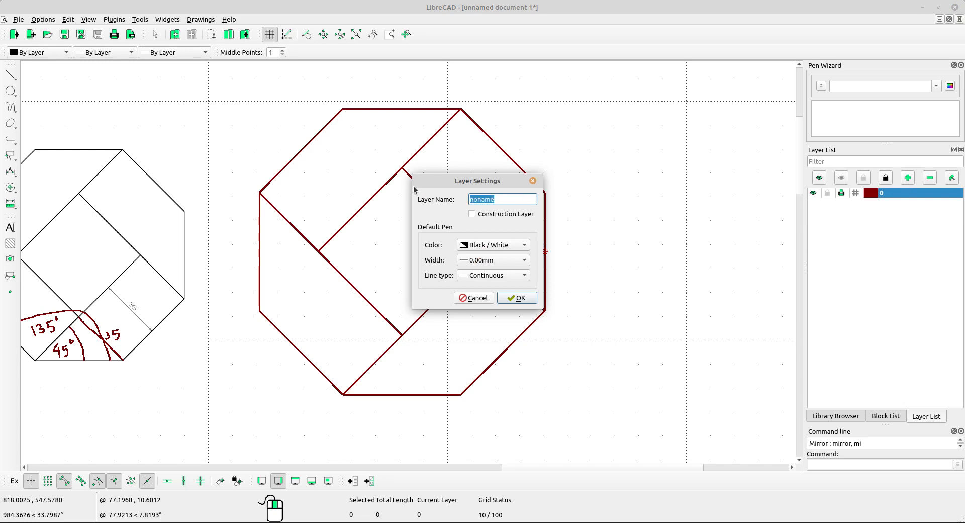
text(dimension)
click(498, 248)
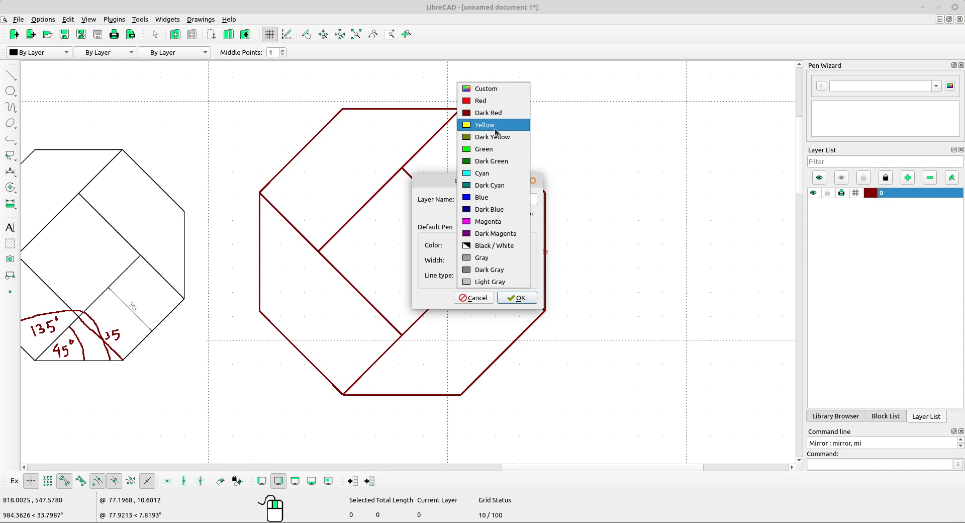
click(493, 210)
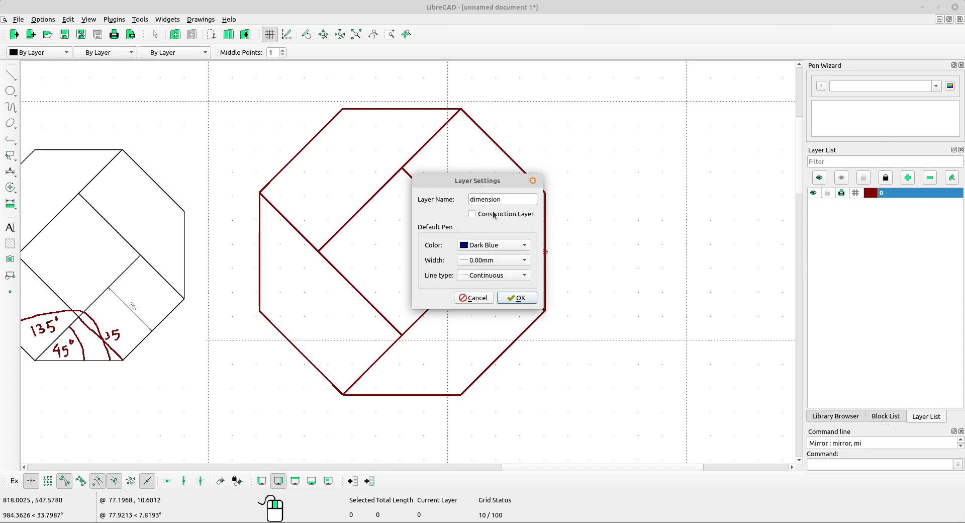
click(502, 264)
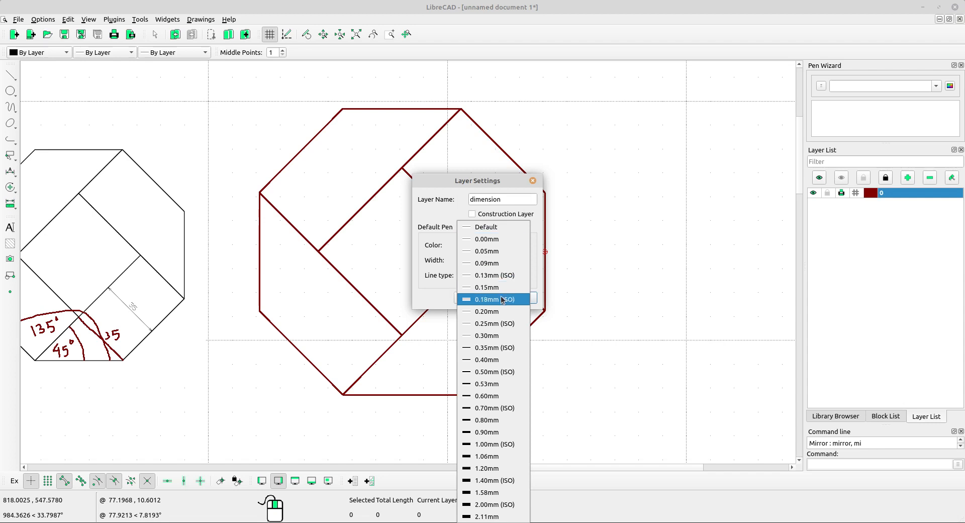
click(497, 347)
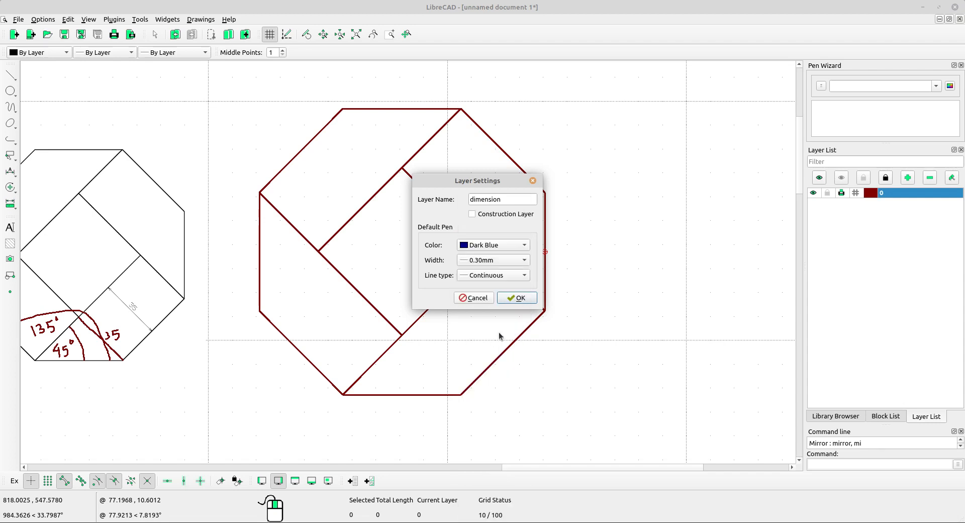
click(502, 276)
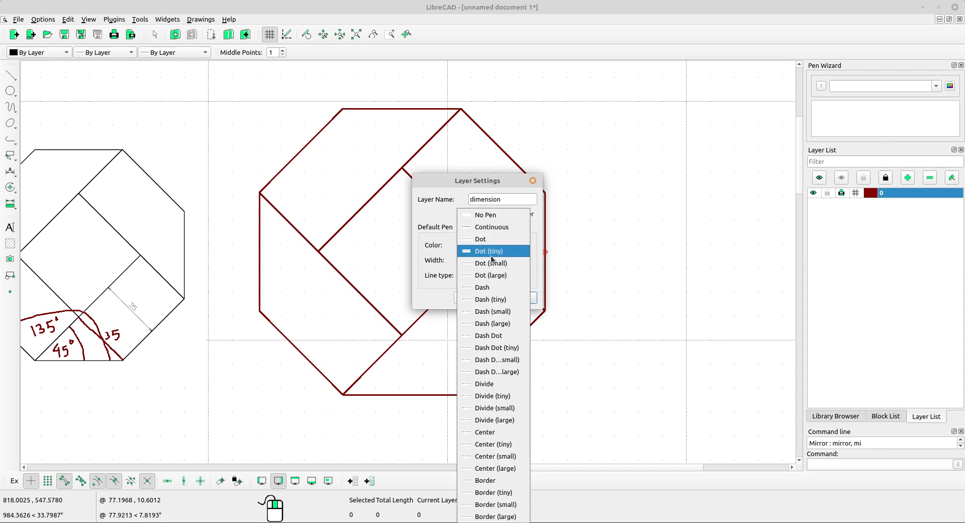
click(495, 252)
click(516, 298)
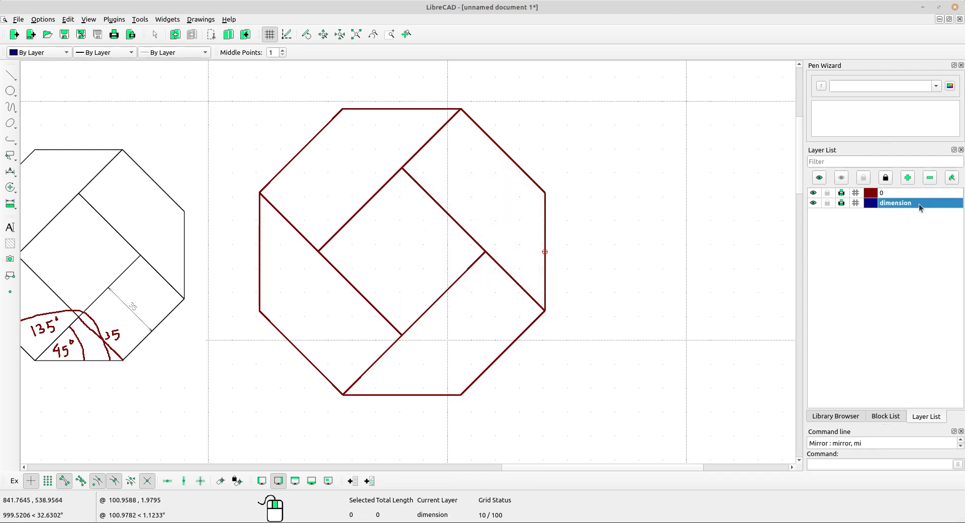
Add an aligned dimension from the inner square's right corner to the lower end of the octagon's right side, placed below that segment
click(10, 171)
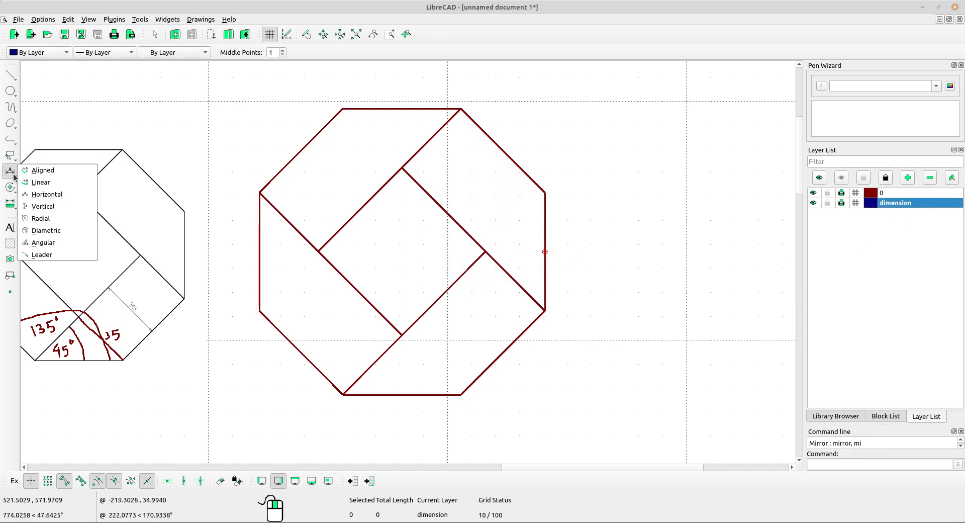
click(40, 172)
scroll(493, 269, up, 3)
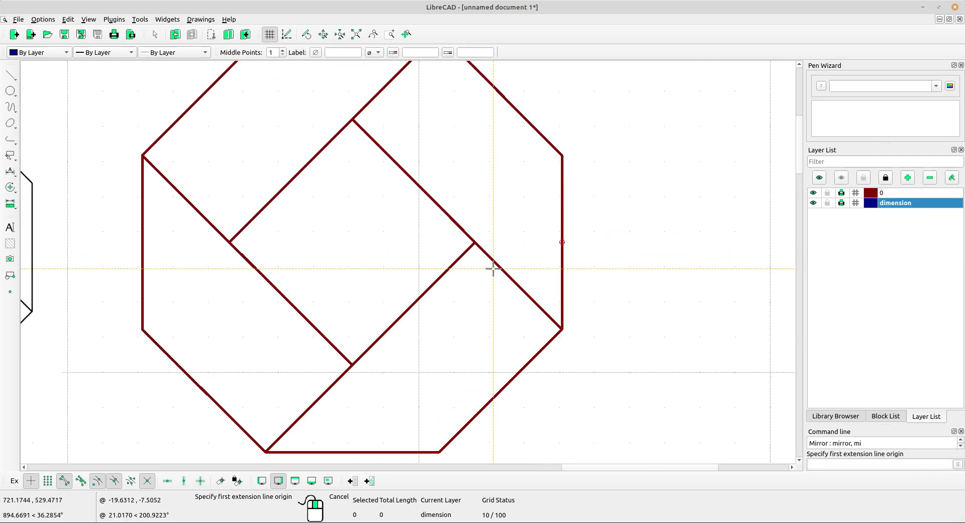
click(475, 244)
click(563, 330)
scroll(560, 324, down, 2)
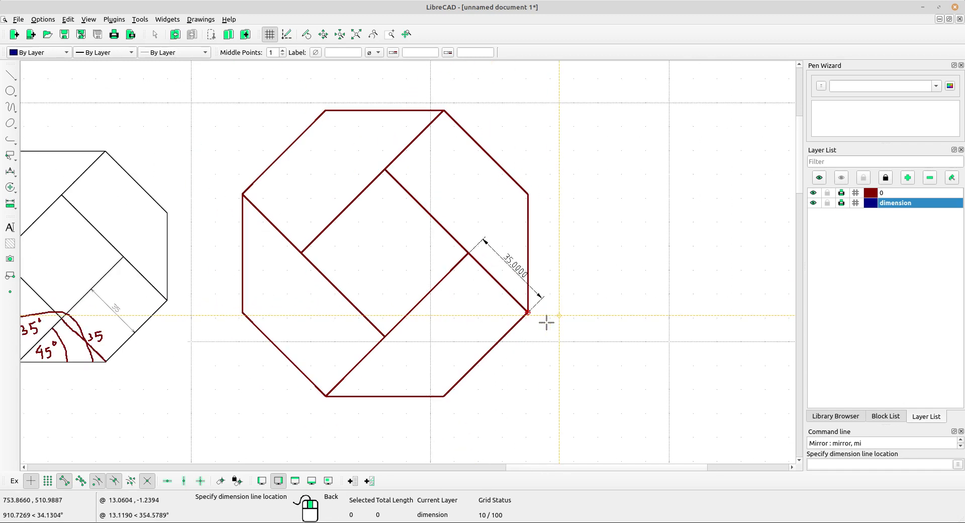
click(476, 339)
scroll(465, 317, up, 2)
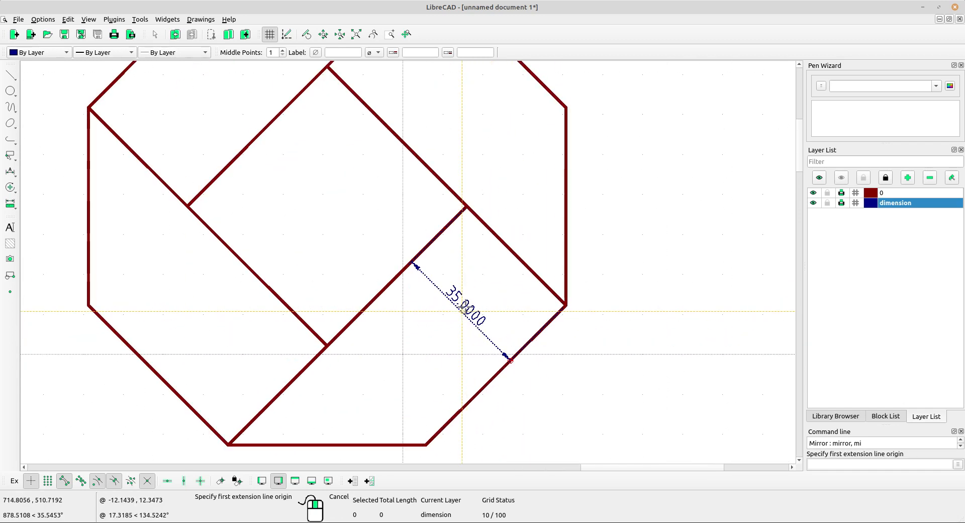
scroll(460, 292, down, 3)
right_click(591, 204)
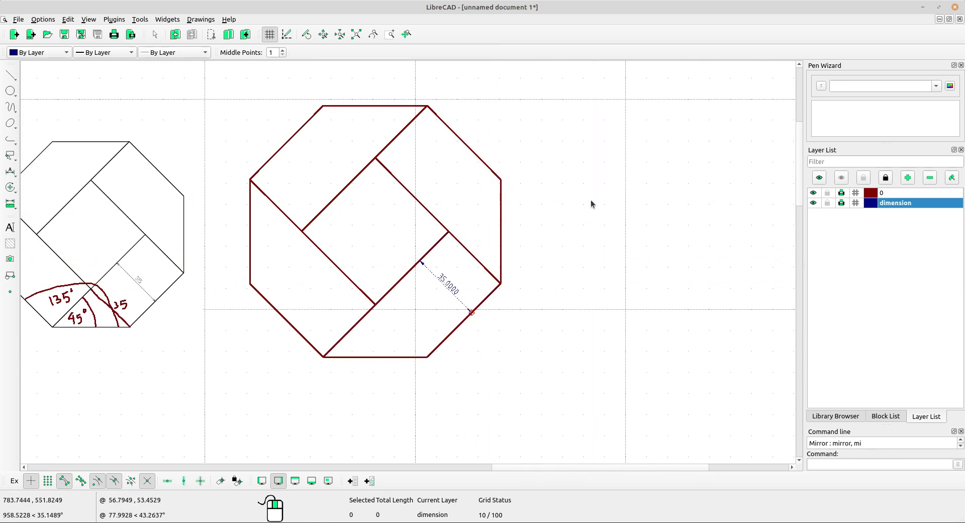
middle_drag(379, 266, 553, 253)
scroll(479, 226, up, 2)
scroll(477, 234, up, 1)
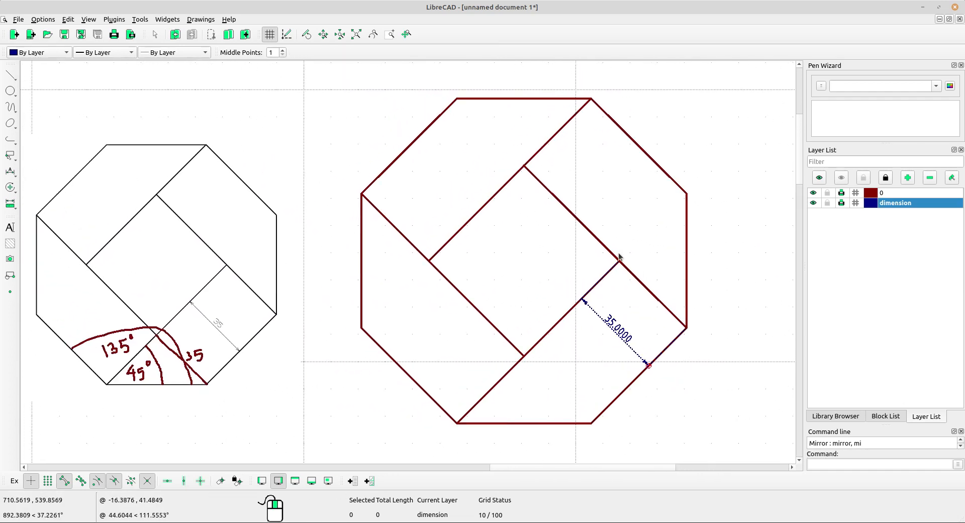